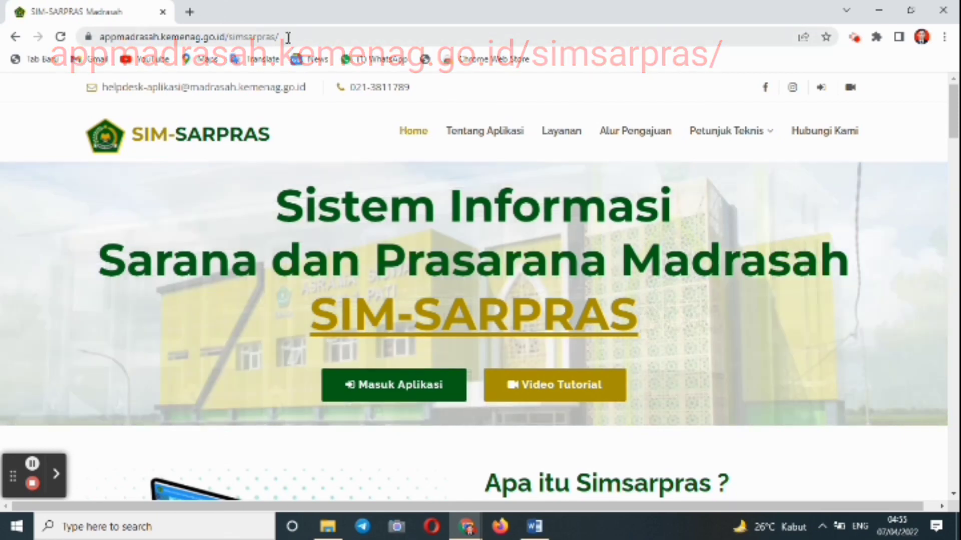
Step: Open the SIM-SARPRAS login page and sign in to Tahun Anggaran 2022 with the credentials already filled in
left_click_drag(280, 36, 102, 44)
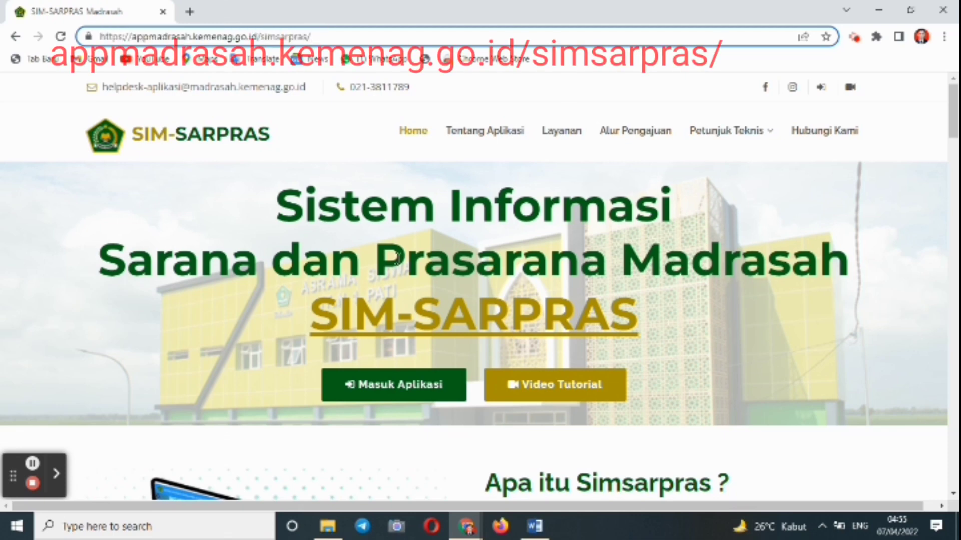
left_click(407, 393)
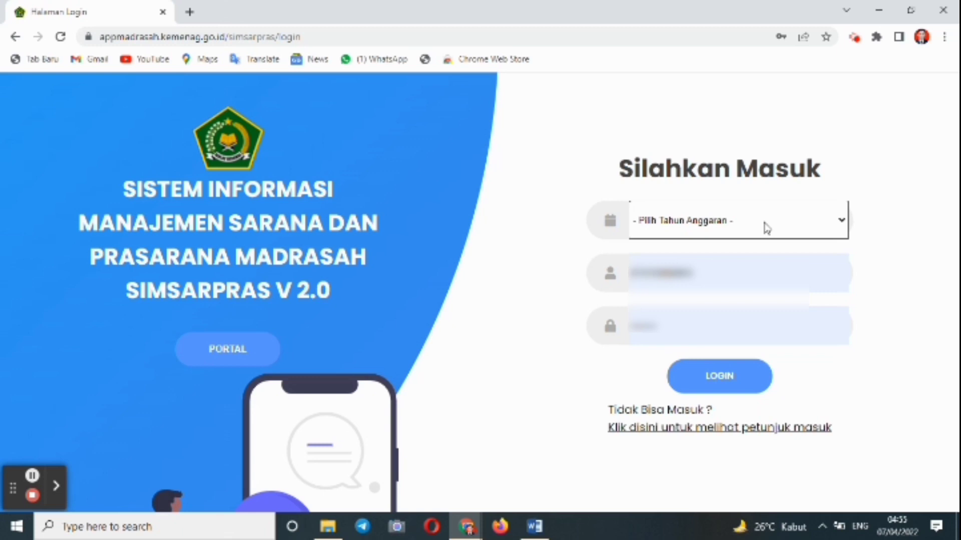
left_click(766, 228)
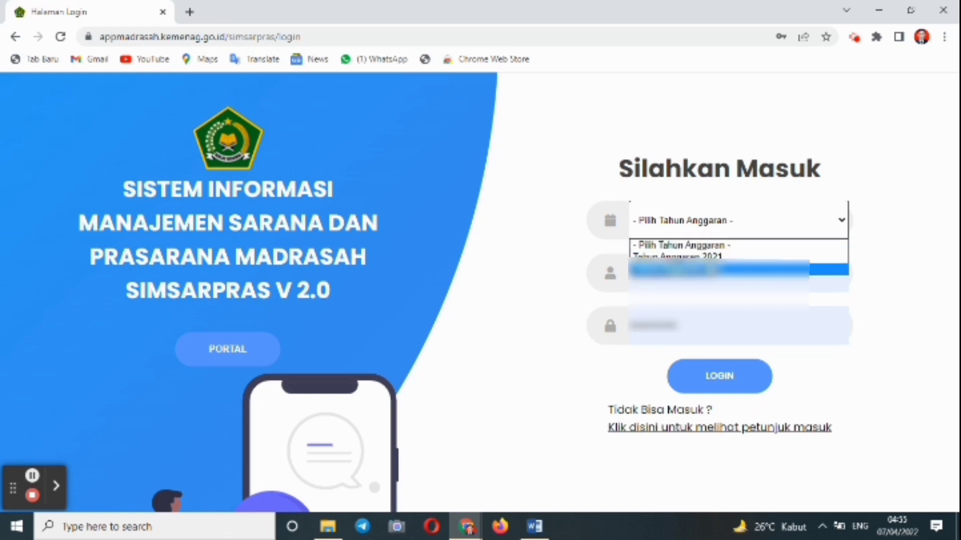
left_click(811, 180)
left_click(737, 223)
left_click(704, 272)
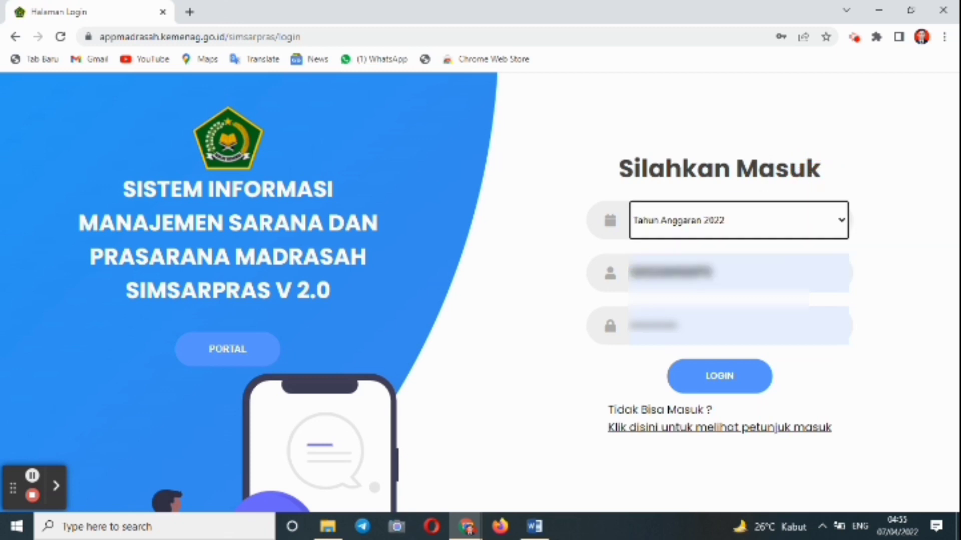
left_click(723, 375)
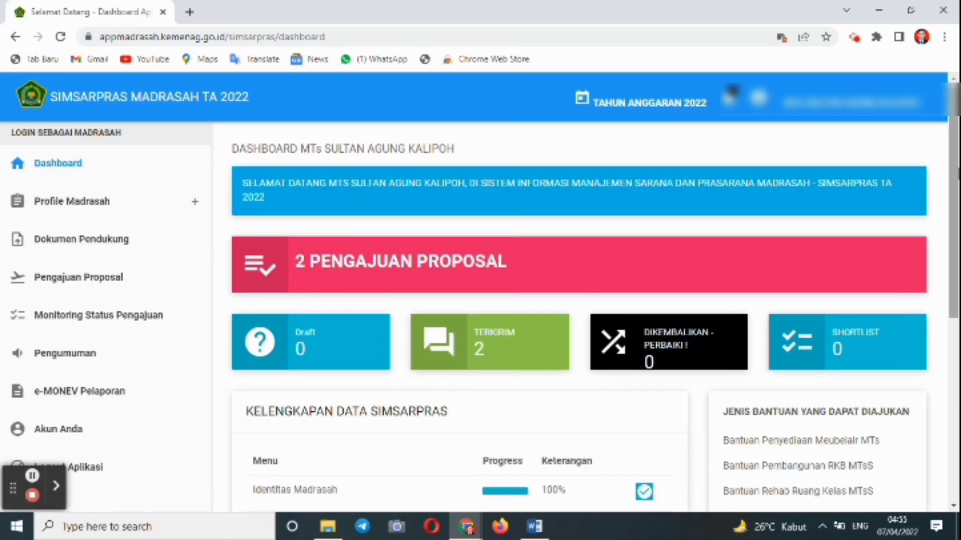
Step: Review the dashboard's Kelengkapan Data Simsarpras list and the Profile Madrasah sections from Identitas Madrasah through Data Prestasi Siswa
mouse_move(957, 169)
left_mouse_down()
mouse_move(956, 184)
mouse_move(955, 159)
left_mouse_up()
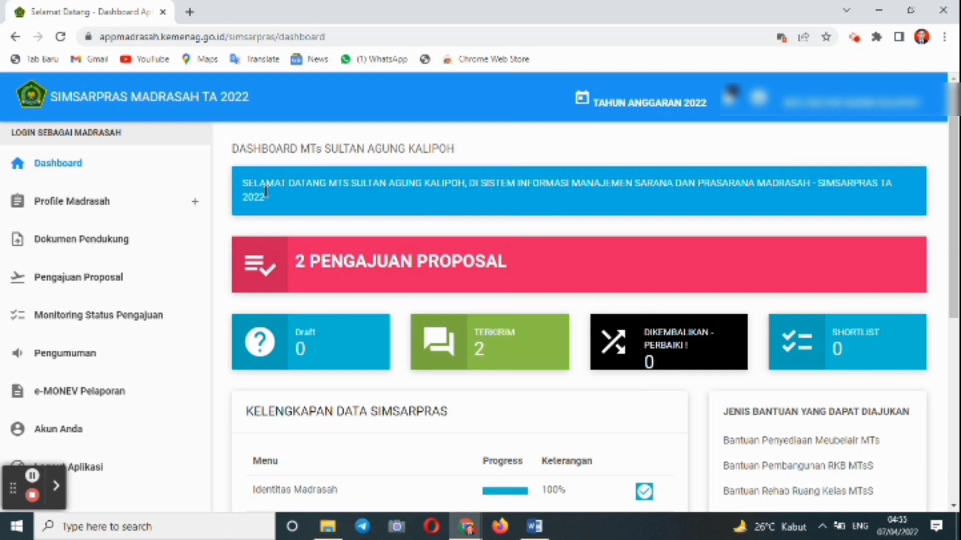
left_click_drag(954, 201, 950, 348)
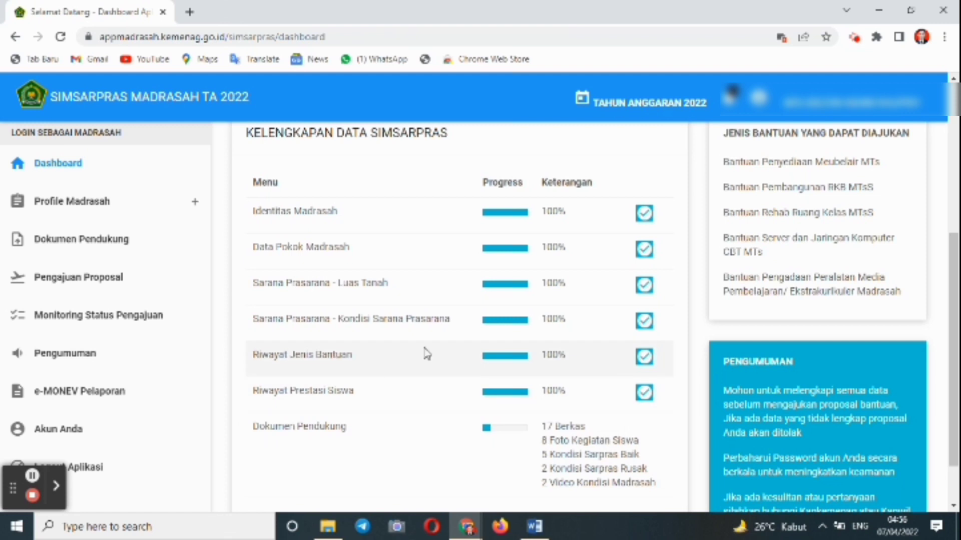
left_click(72, 206)
left_click(78, 232)
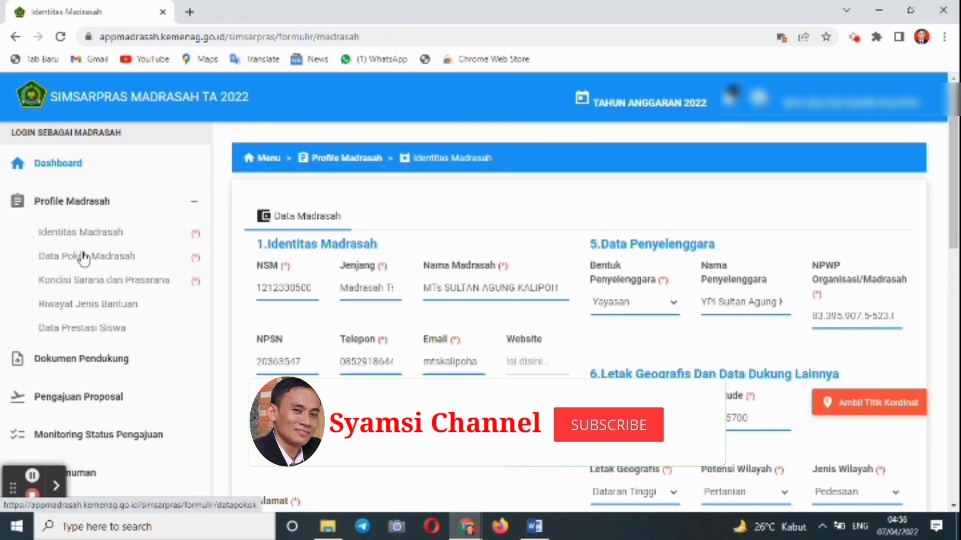
left_click(83, 257)
left_click(81, 280)
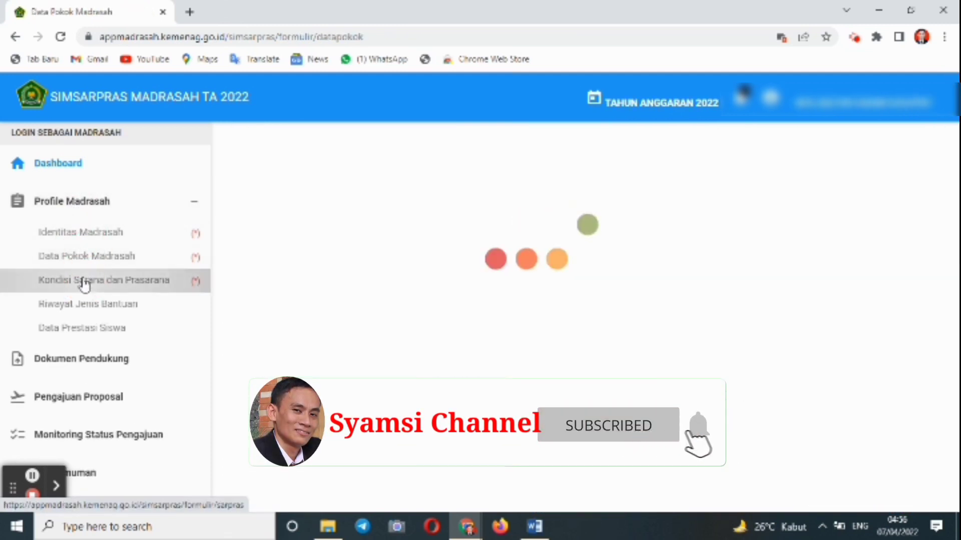
left_click(83, 303)
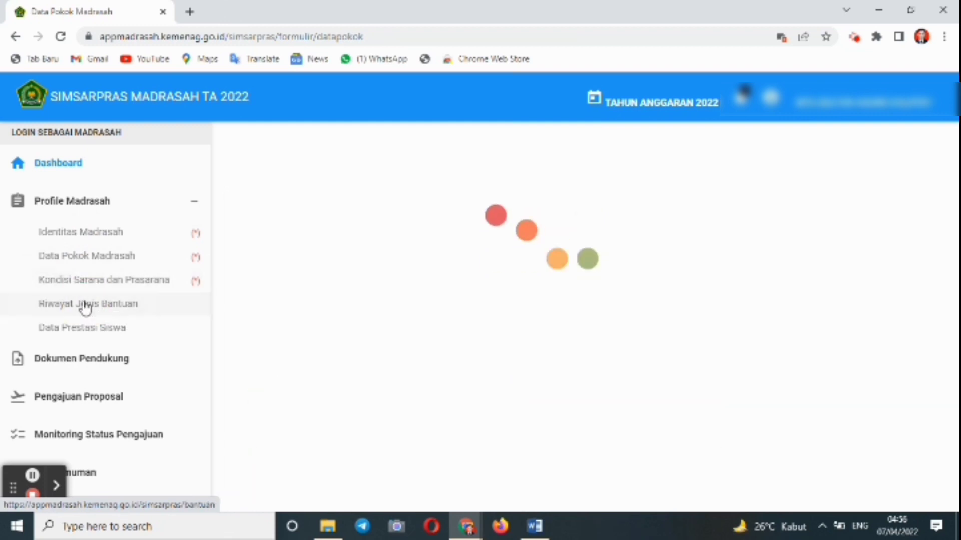
left_click(84, 330)
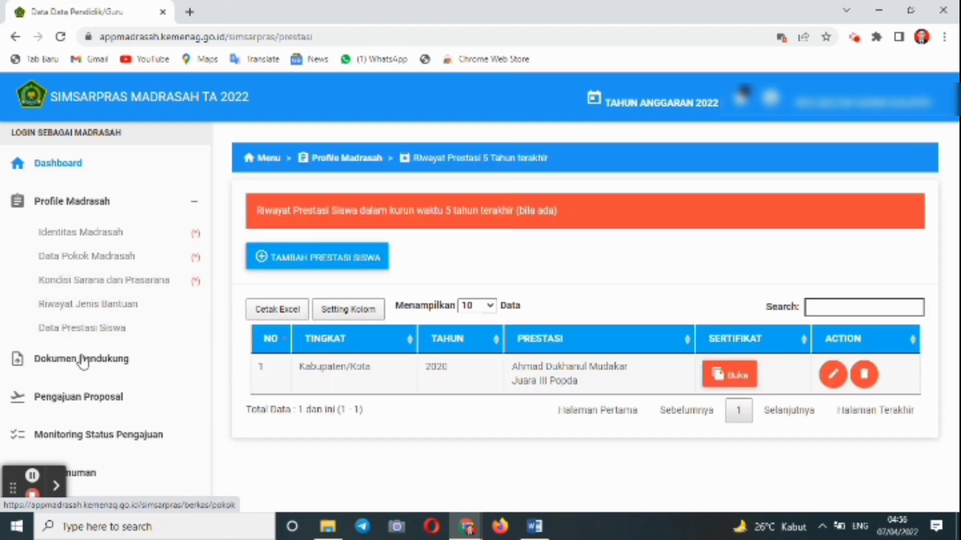
Step: Look through the photo and video categories under Dokumen Pendukung, skipping the retina verification, and recheck the dashboard's data completeness list
left_click(83, 365)
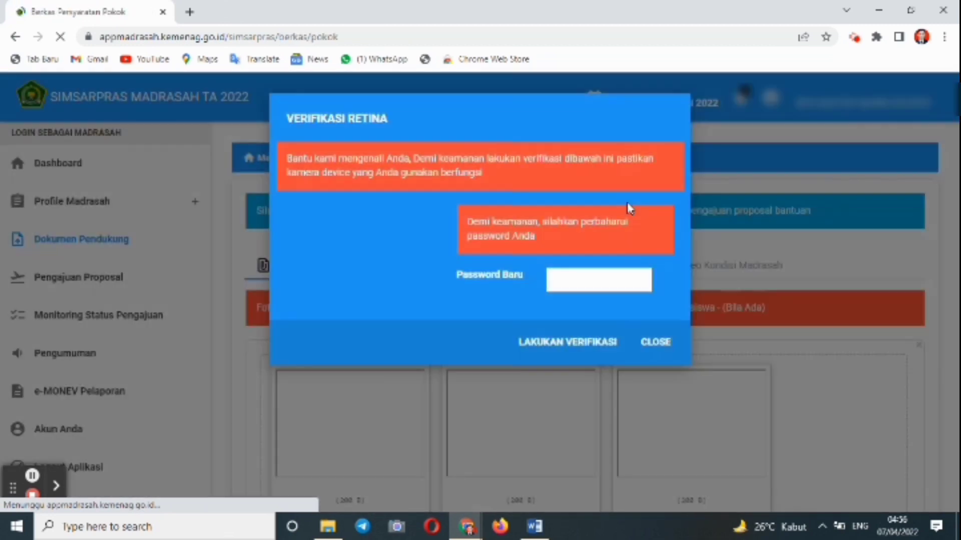
left_click(668, 343)
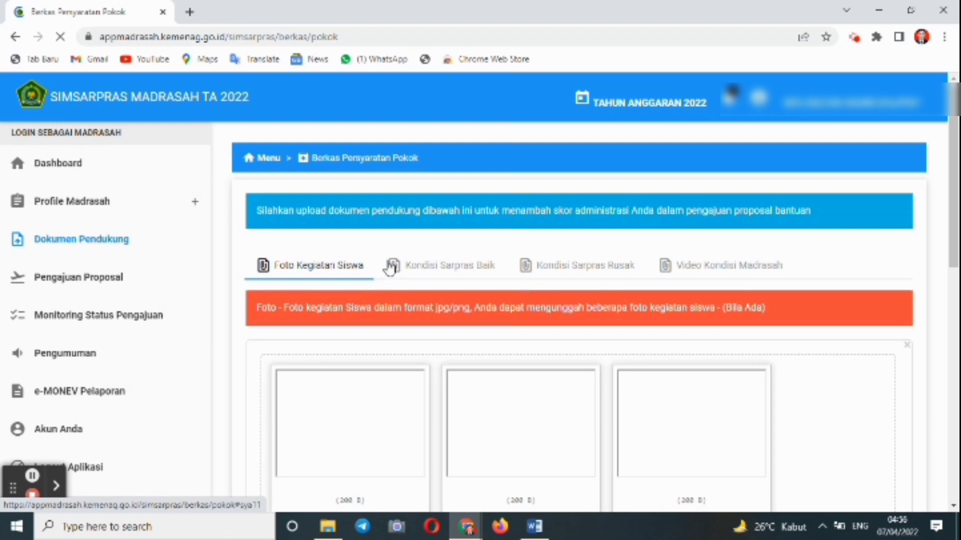
left_click(433, 278)
left_click(562, 270)
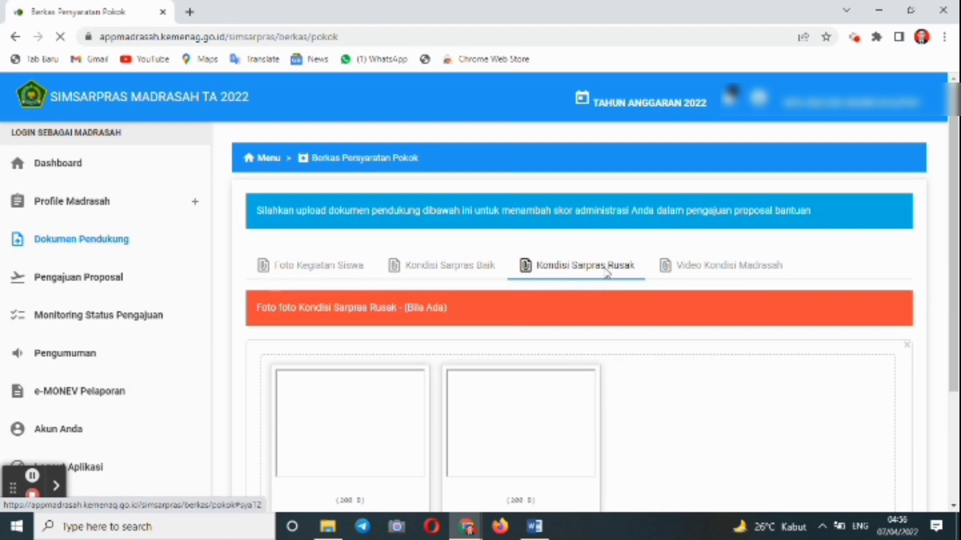
left_click(703, 270)
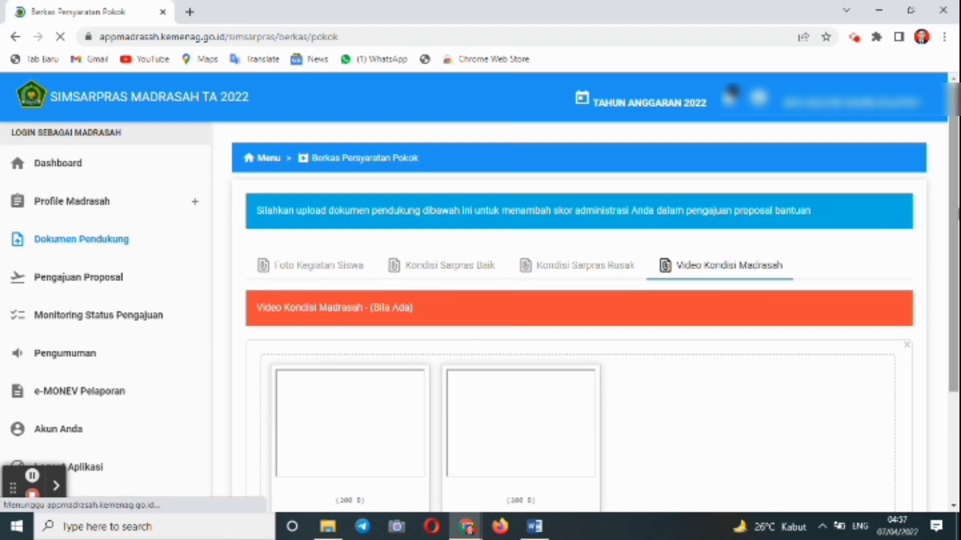
left_click_drag(949, 198, 953, 374)
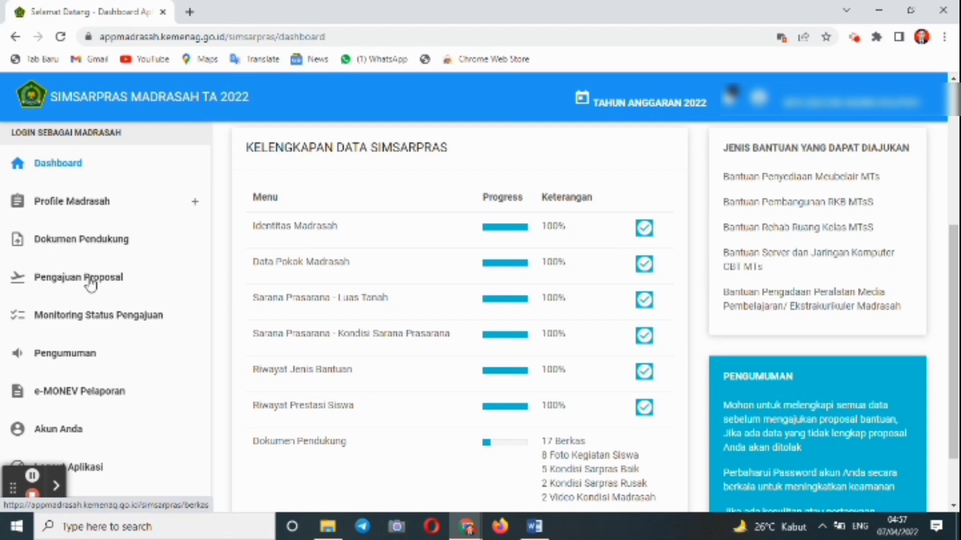
Step: Start a new Pengajuan Proposal, skipping the retina verification, and choose the aid type for MTs CBT server and computer network
left_click(57, 281)
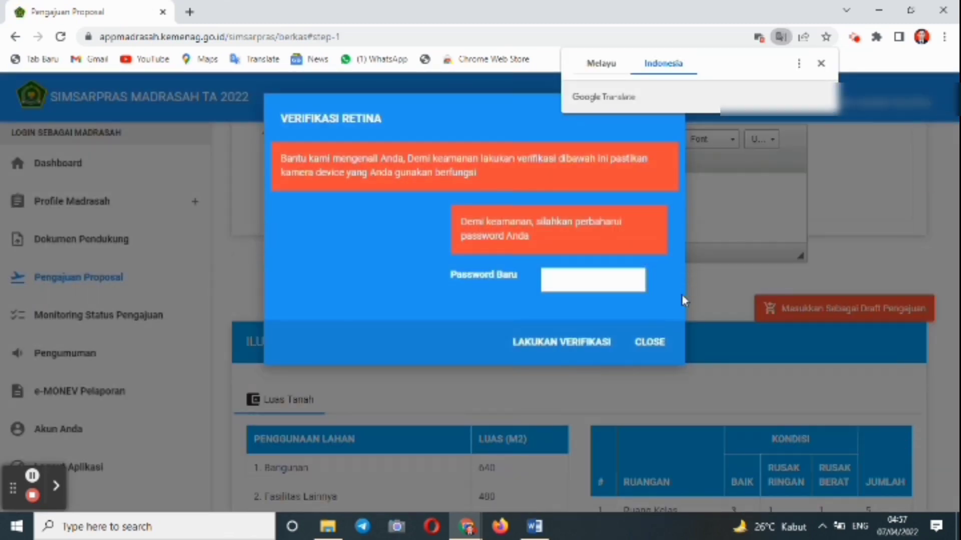
left_click(650, 342)
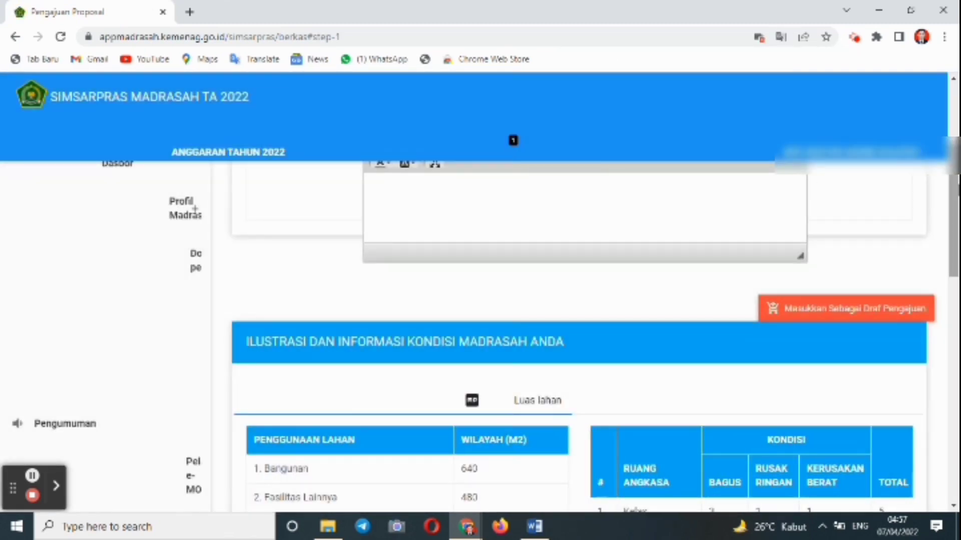
left_click_drag(954, 185, 953, 124)
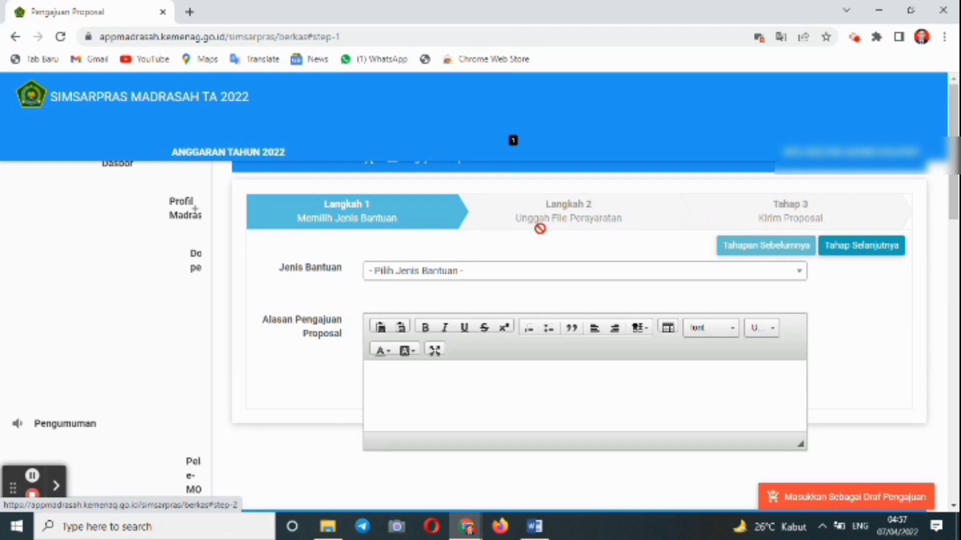
left_click(475, 274)
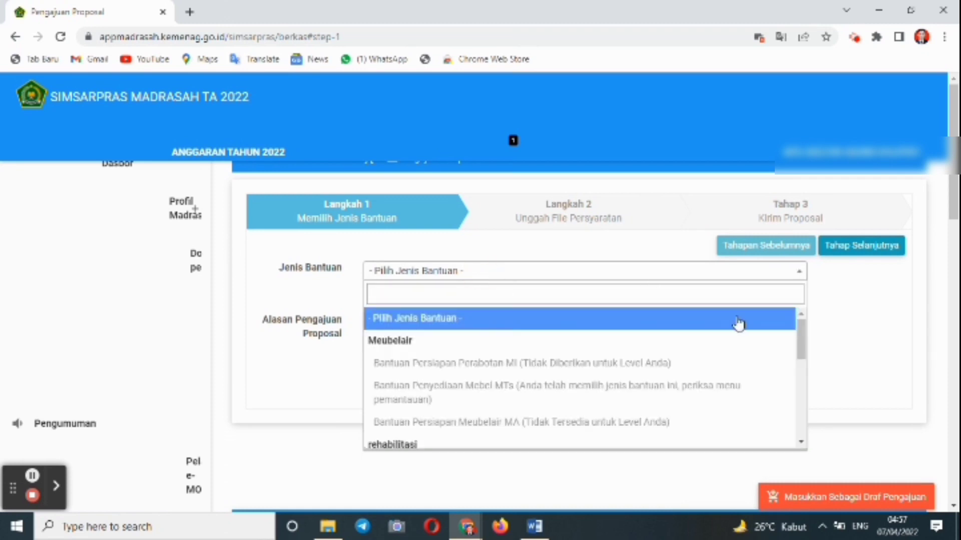
left_click(801, 345)
left_click_drag(801, 352, 799, 430)
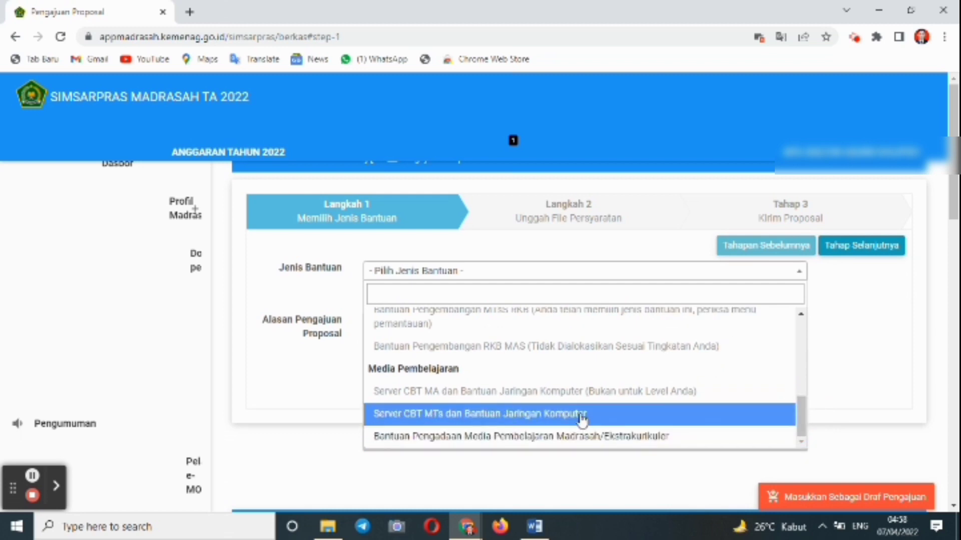
left_click(437, 422)
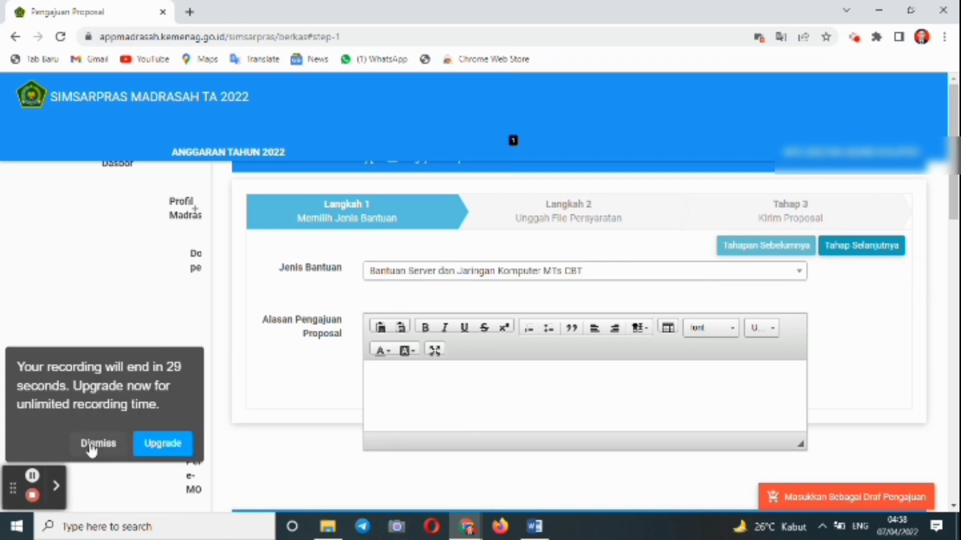
left_click(92, 450)
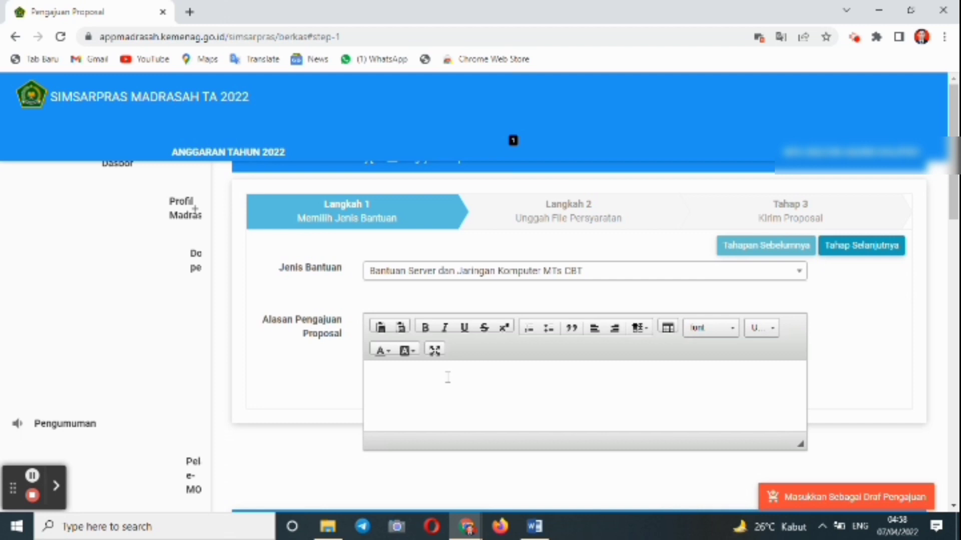
Step: Fill in Alasan Pengajuan Proposal with the madrasah's need for a CBT server and computer network, and reread the text
left_click(414, 375)
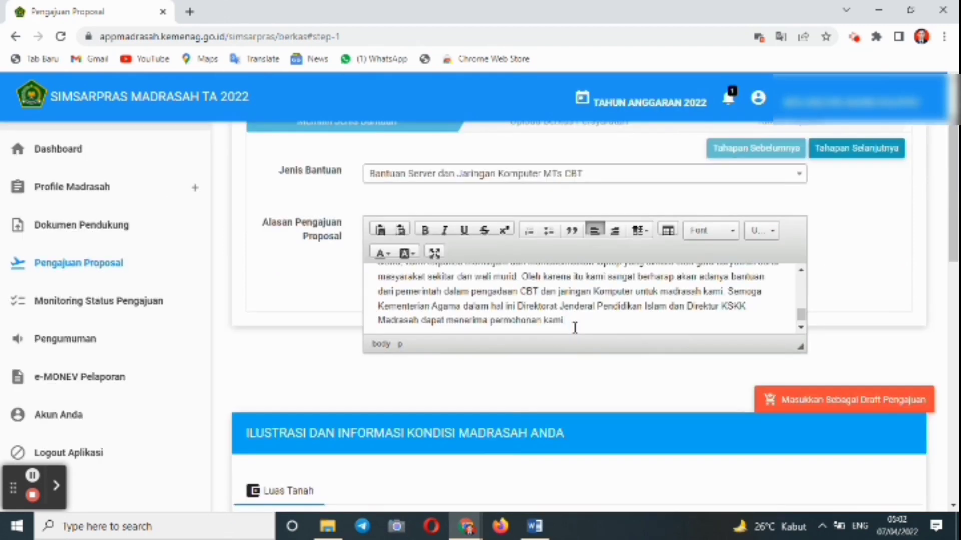
scroll(574, 328, "up", 3)
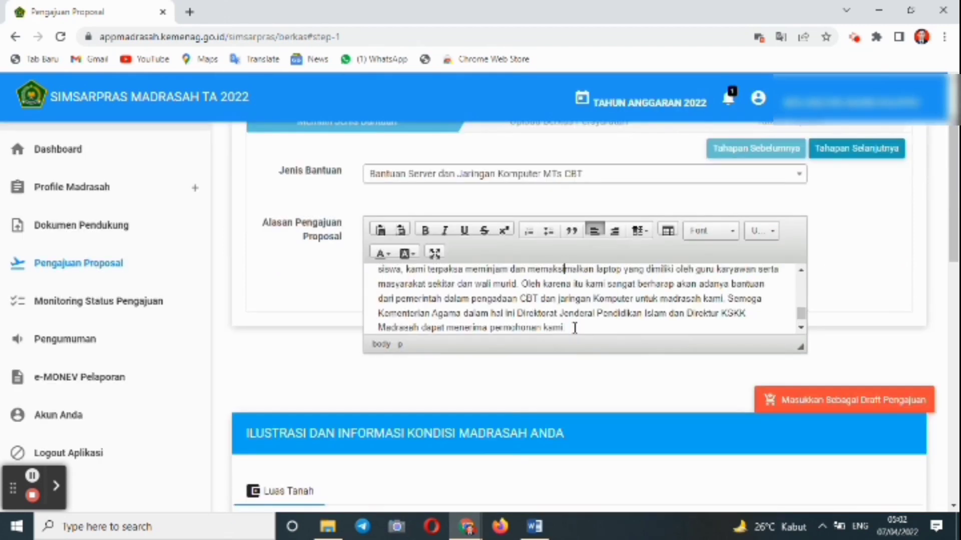
key("Up")
key("Up")
key("Up")
key("Up")
key("Up")
key("Up")
key("Up")
key("Up")
key("Down")
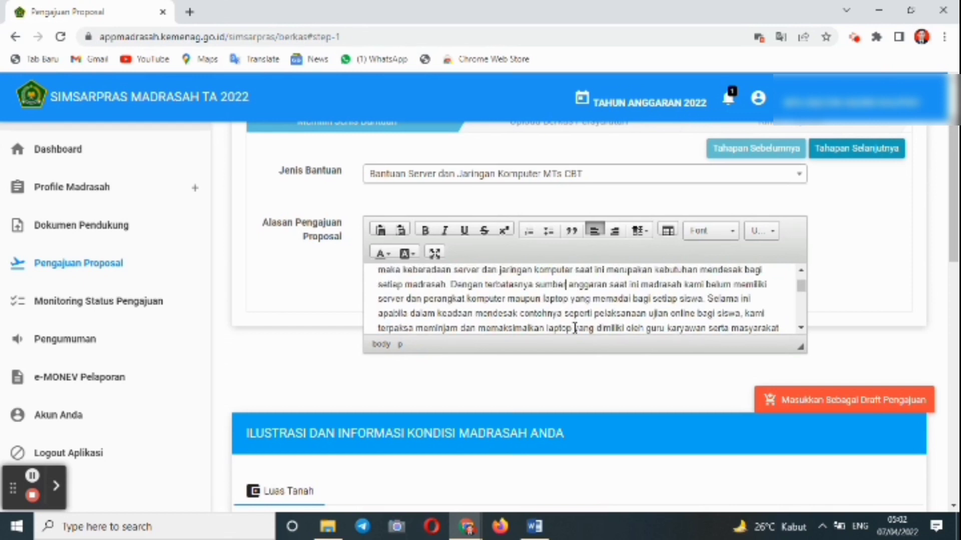
key("Down")
key("Down")
key("Down")
key("Down")
key("Down")
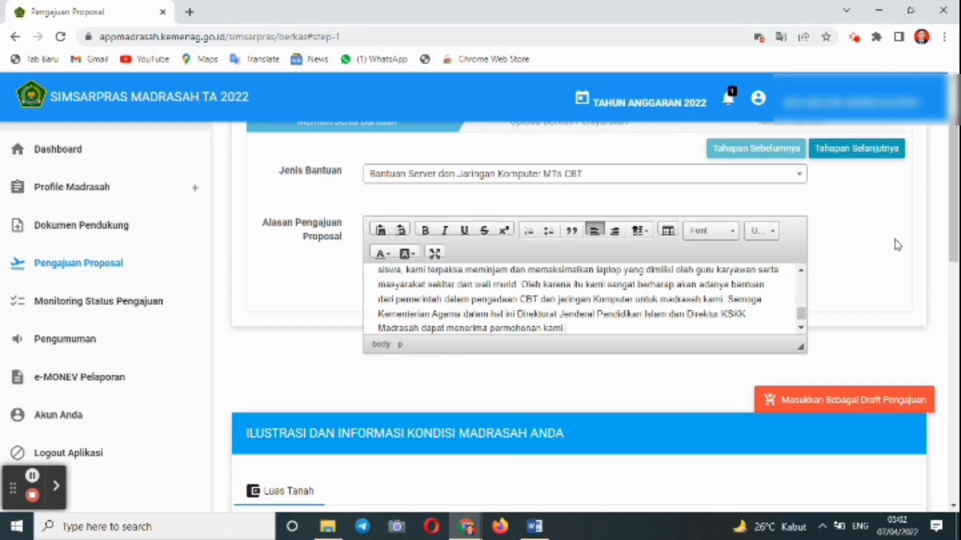
Step: Save the proposal as a draft, confirming the save, and proceed to Tahap 2, Upload Berkas Persyaratan
left_click_drag(953, 218, 956, 246)
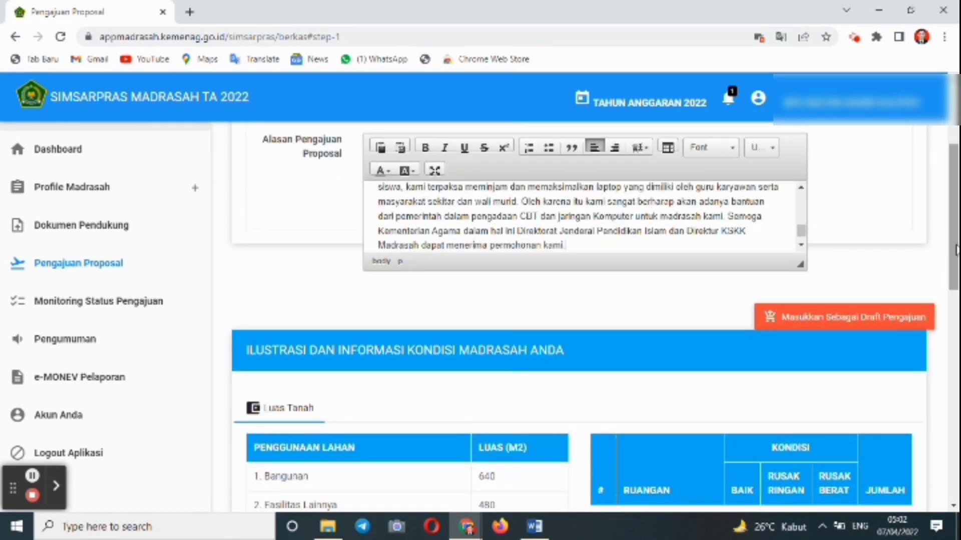
left_click(803, 324)
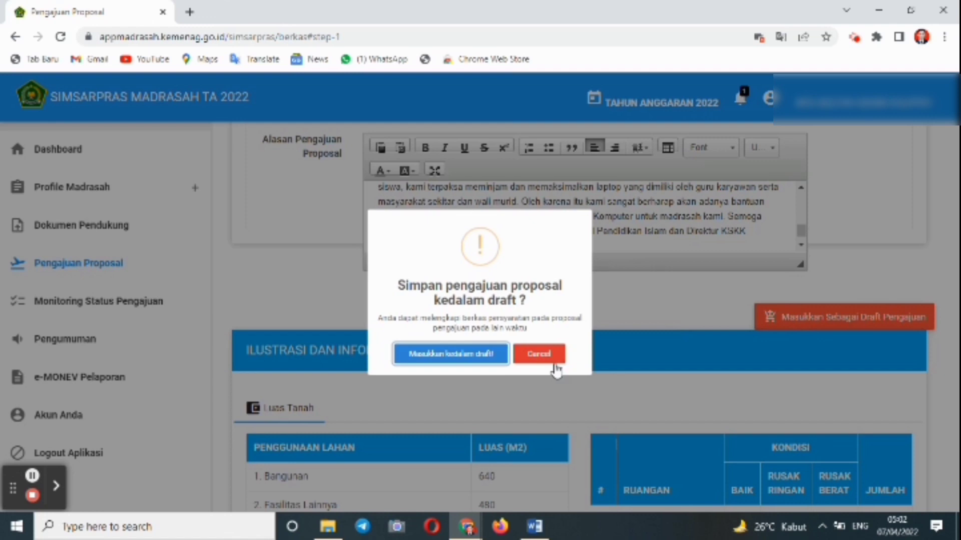
left_click(476, 357)
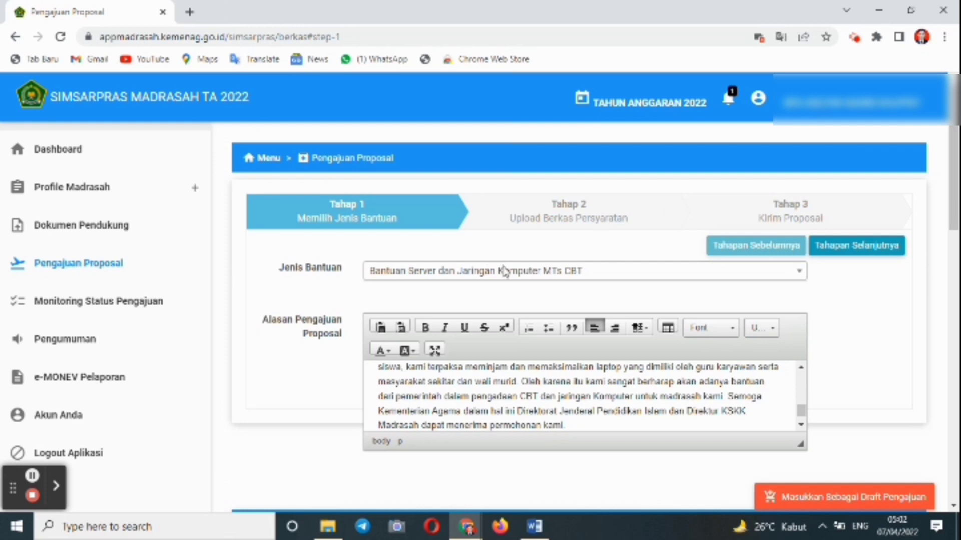
left_click(860, 248)
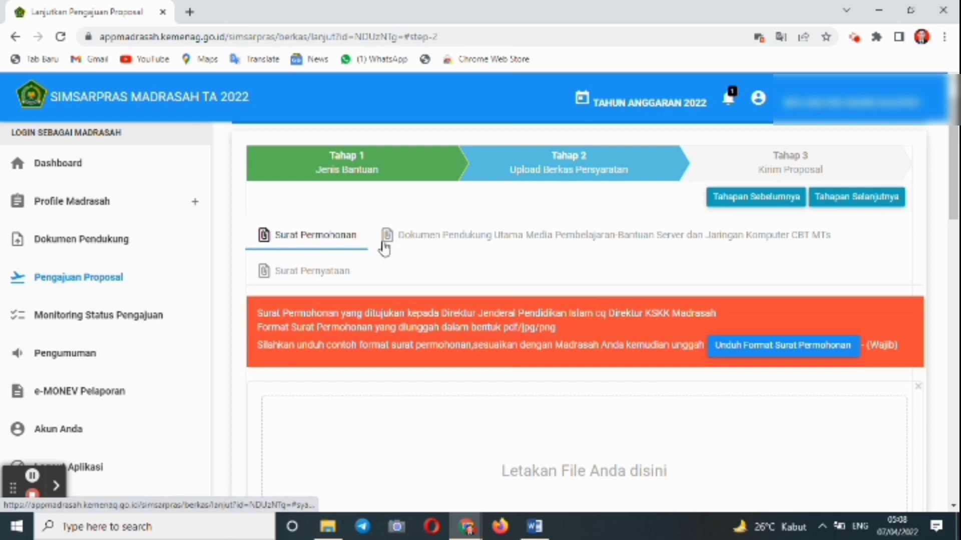
Step: Review the upload requirements for the Surat Permohonan, Dokumen Pendukung Utama and Surat Pernyataan
left_click(458, 241)
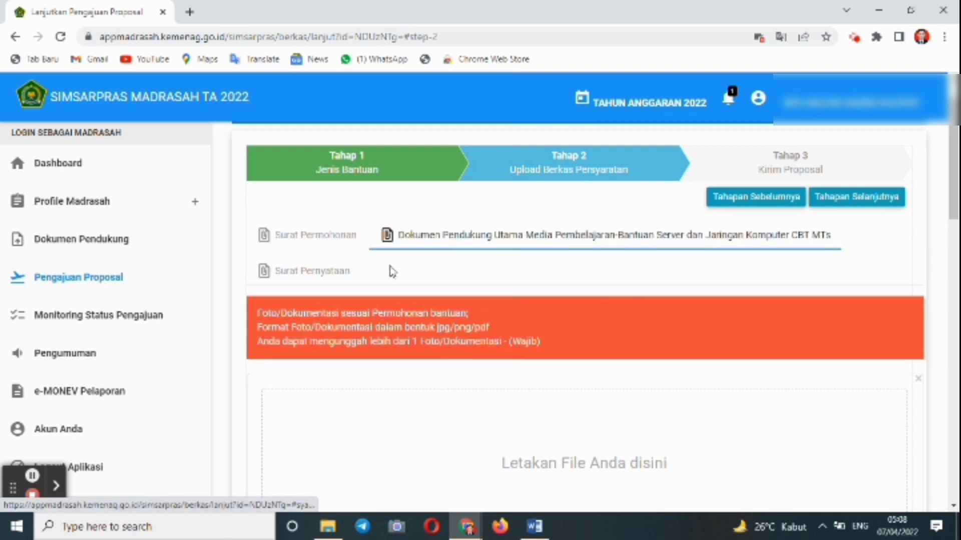
left_click(337, 276)
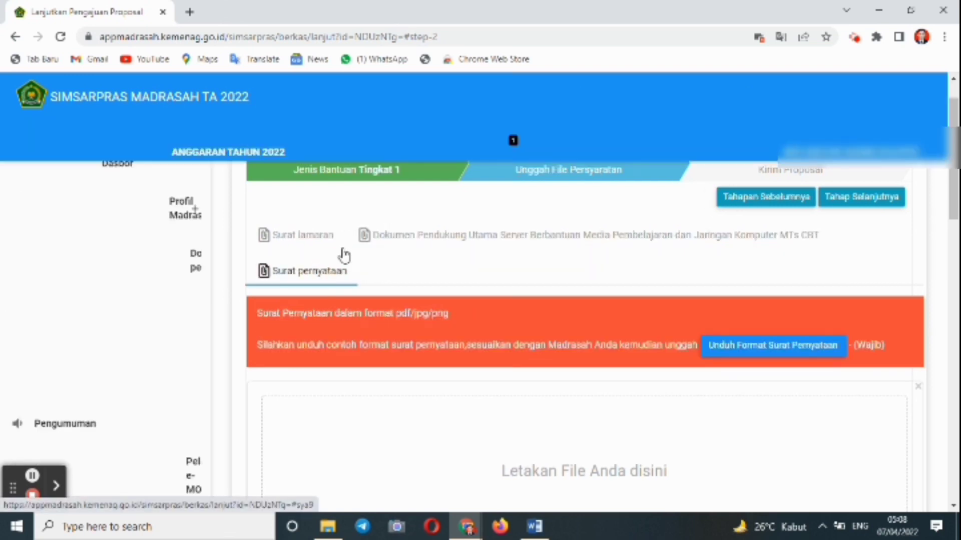
left_click(323, 238)
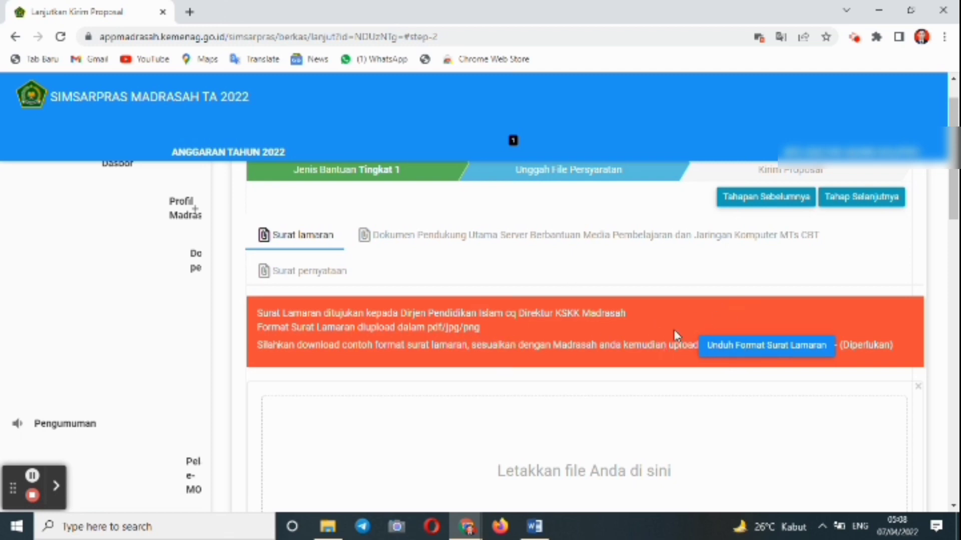
left_click(484, 238)
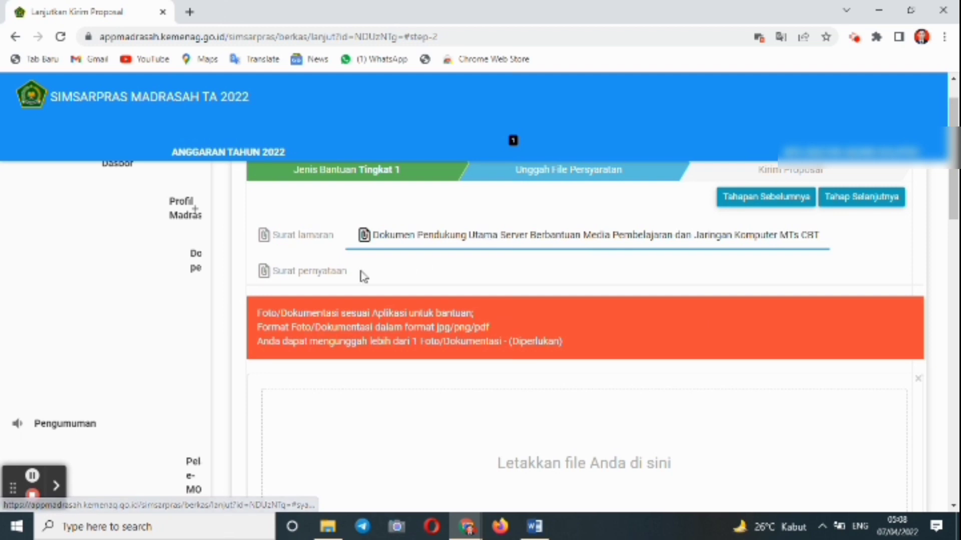
Step: Review the upload requirements for the Surat pernyataan
left_click(320, 272)
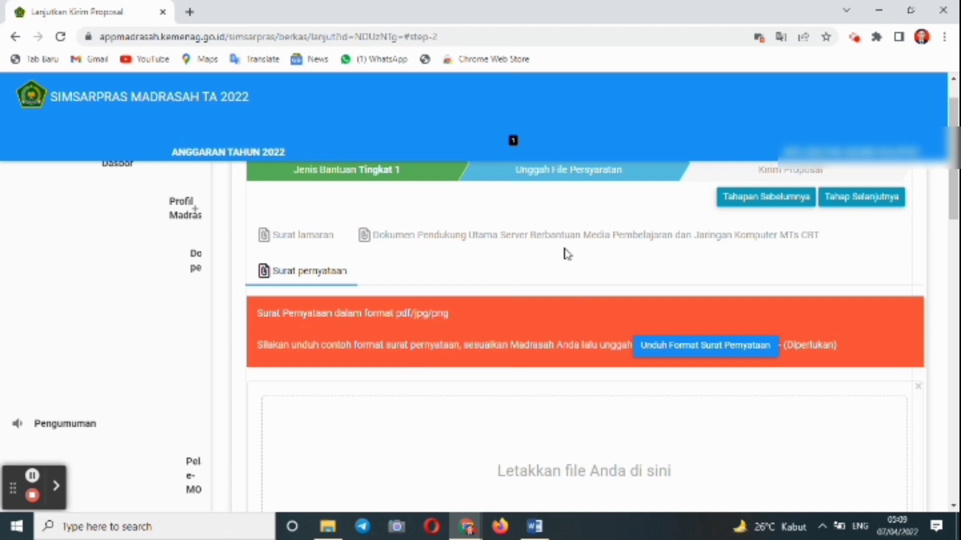
scroll(714, 154, "up", 1)
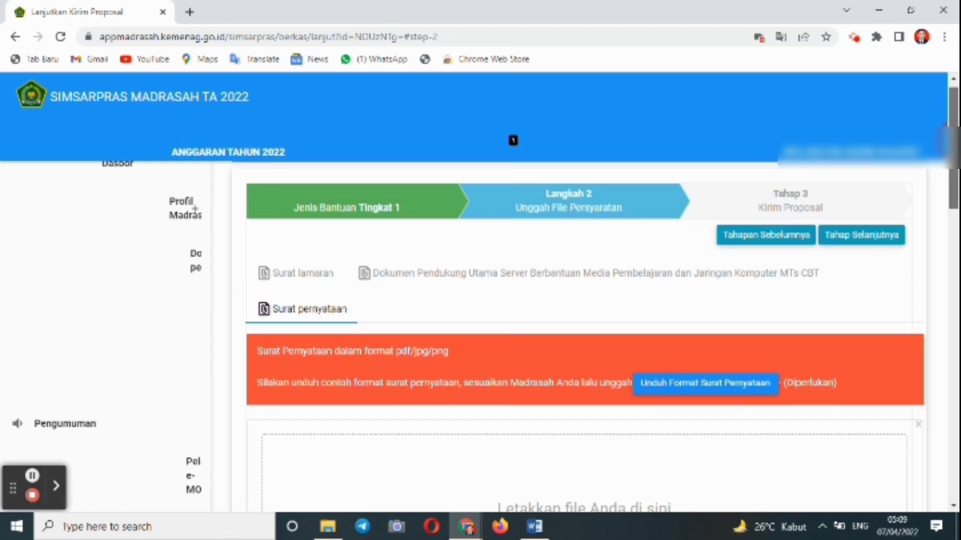
Step: Select the Permohonan CBT PDF from the Proposal CBT folder as the file for Surat lamaran
left_click(302, 277)
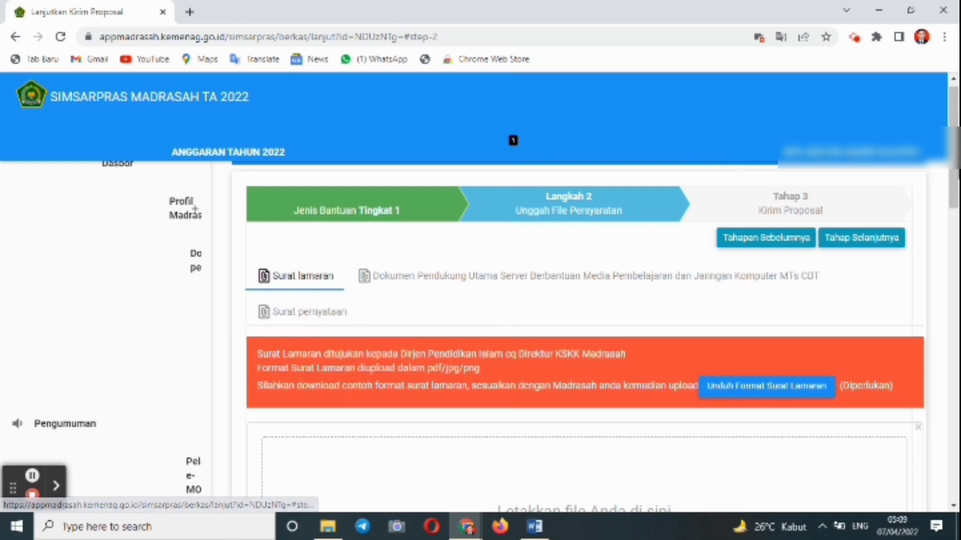
scroll(955, 226, "down", 2)
scroll(955, 226, "down", 4)
scroll(954, 240, "up", 2)
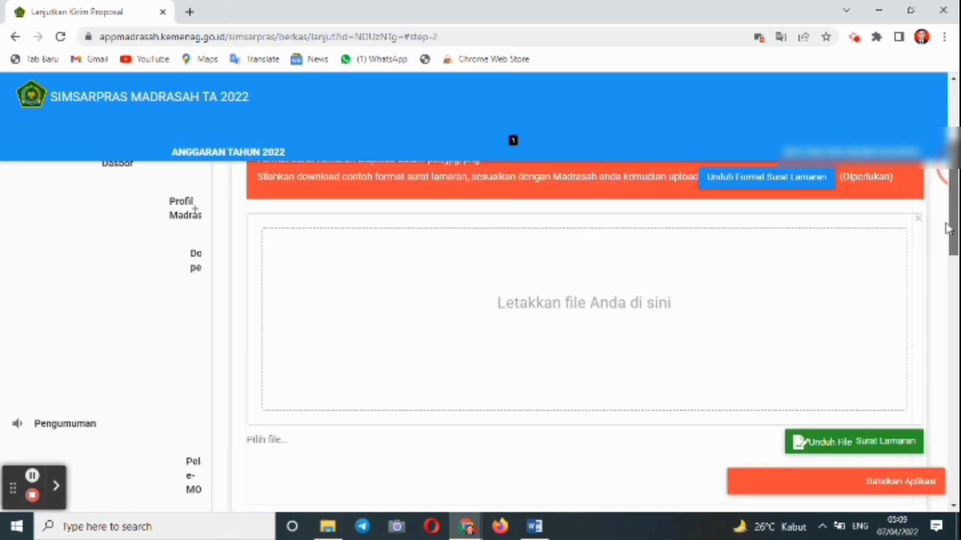
scroll(950, 250, "down", 2)
left_click_drag(950, 258, 949, 259)
left_click_drag(861, 289, 824, 318)
left_click(834, 328)
left_click(823, 325)
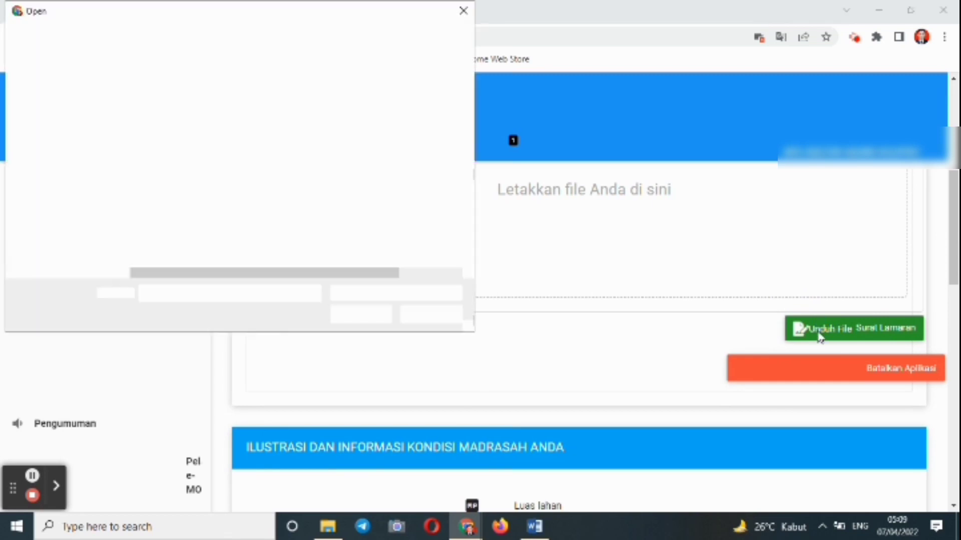
left_click(213, 125)
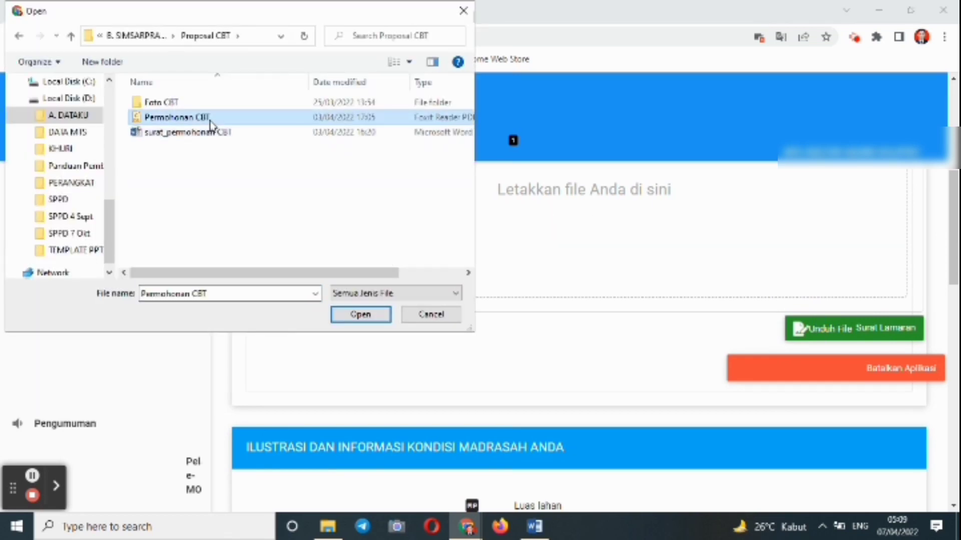
double_click(210, 122)
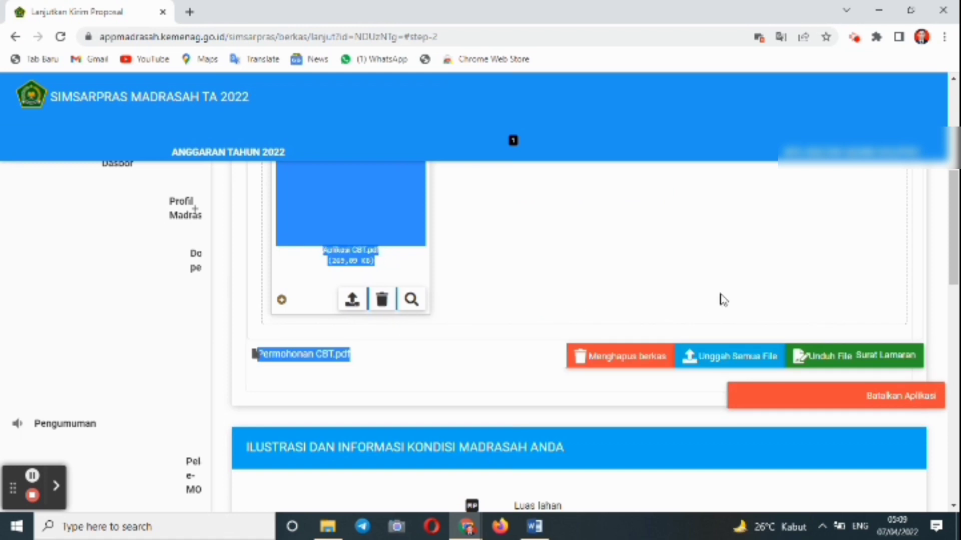
Step: Upload the selected Permohonan CBT.pdf to the Surat lamaran requirement
left_click_drag(955, 251, 953, 233)
left_click(566, 328)
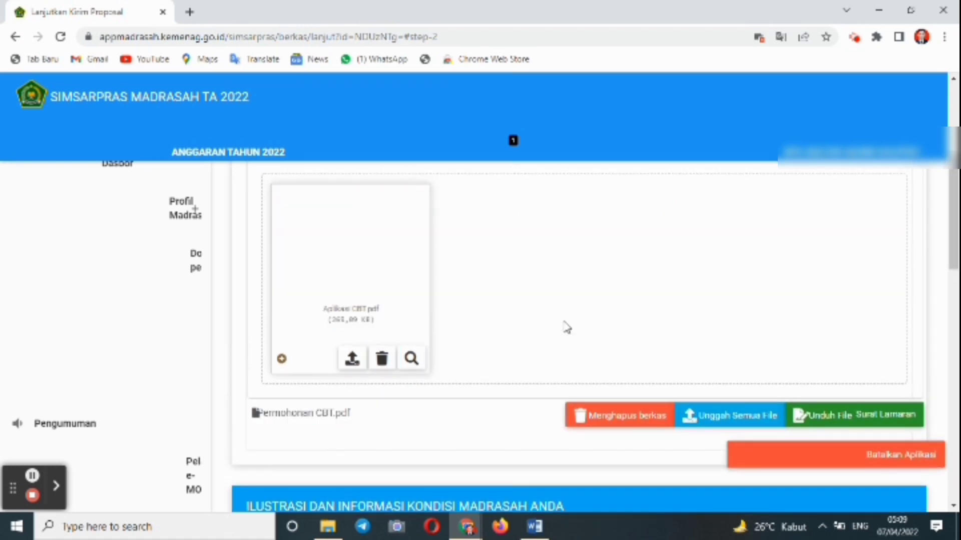
left_click(722, 416)
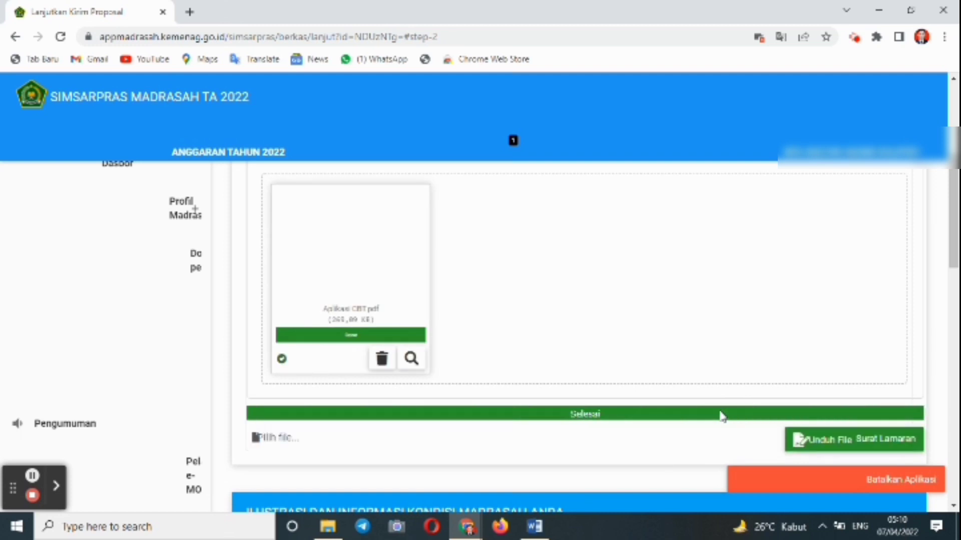
Step: Add the plang photo from the Foto CBT folder to the Dokumen Pendukung Utama for the MTs CBT server and computer network
scroll(955, 200, "up", 1)
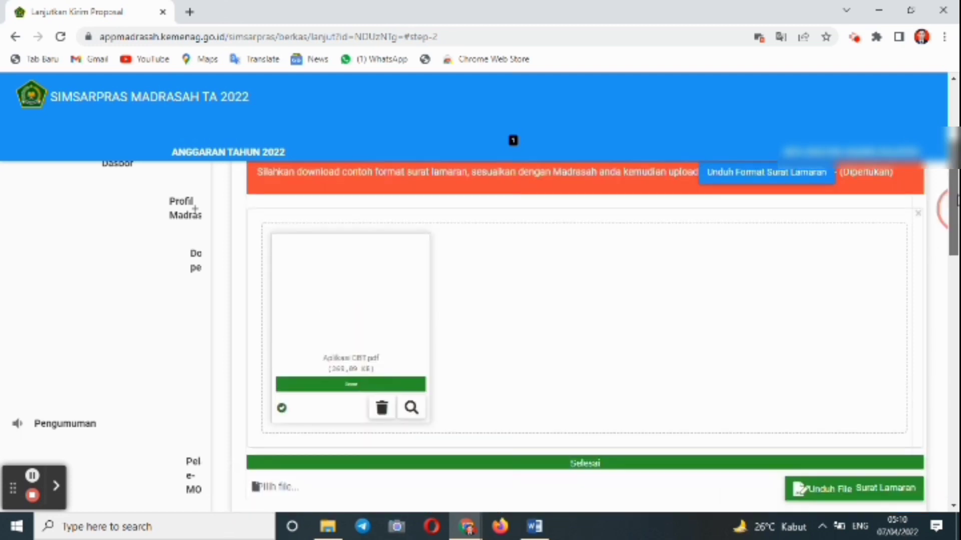
scroll(955, 200, "up", 3)
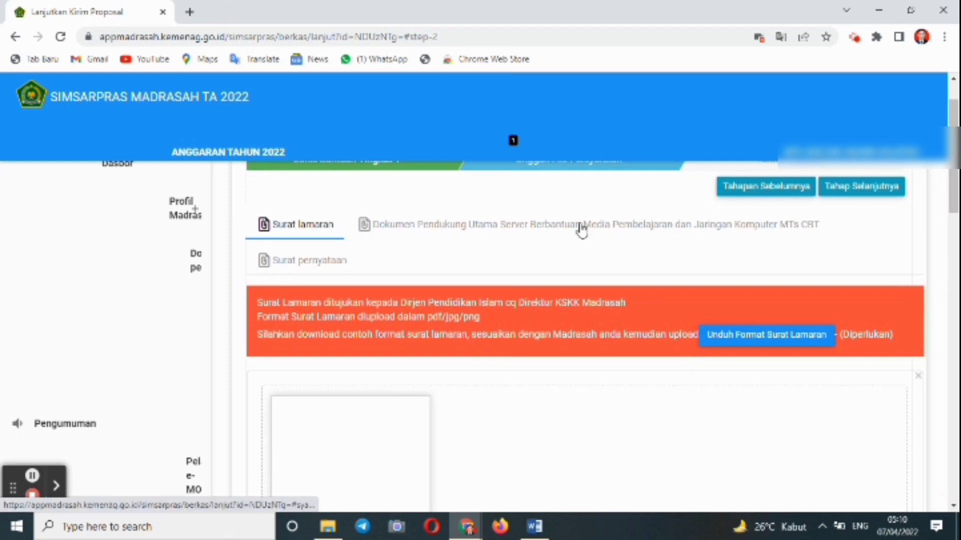
left_click(552, 231)
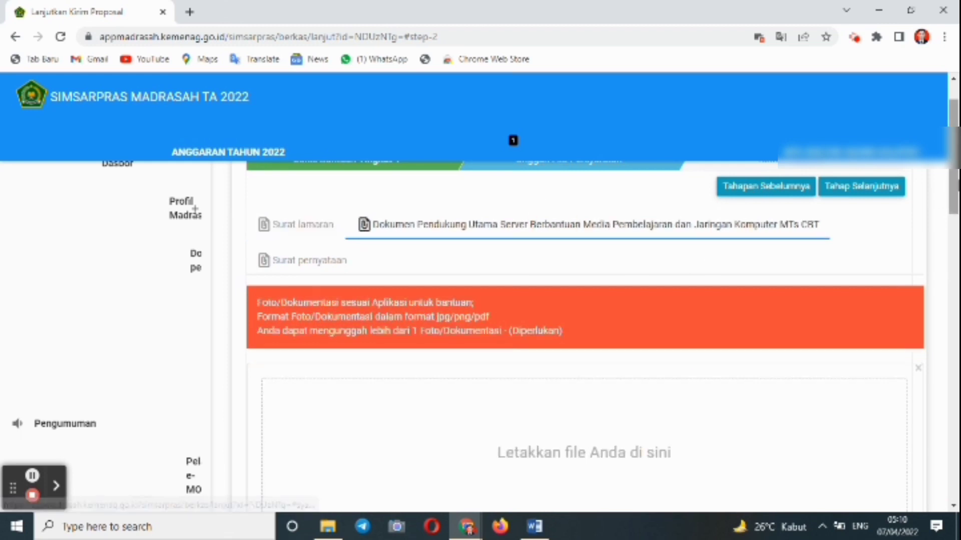
left_click_drag(956, 185, 957, 253)
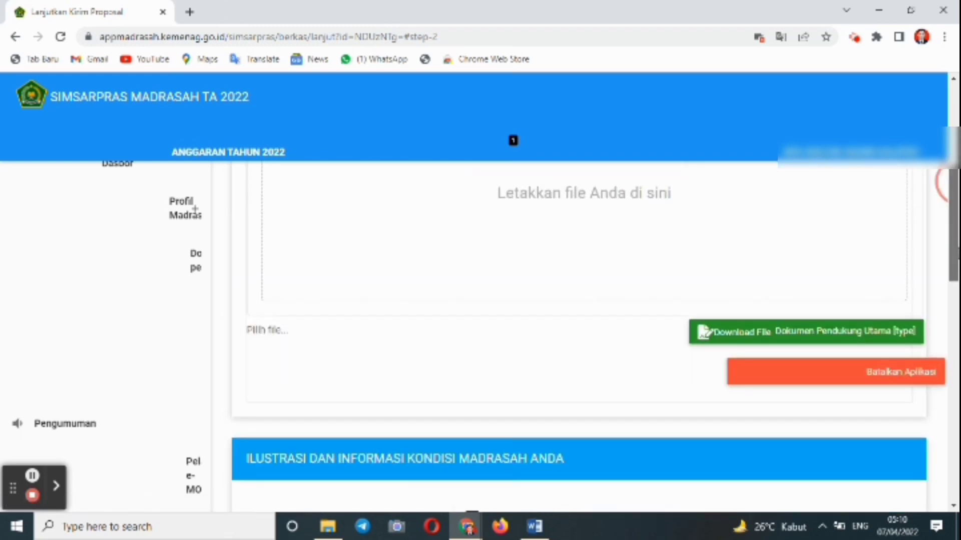
scroll(765, 240, "up", 4)
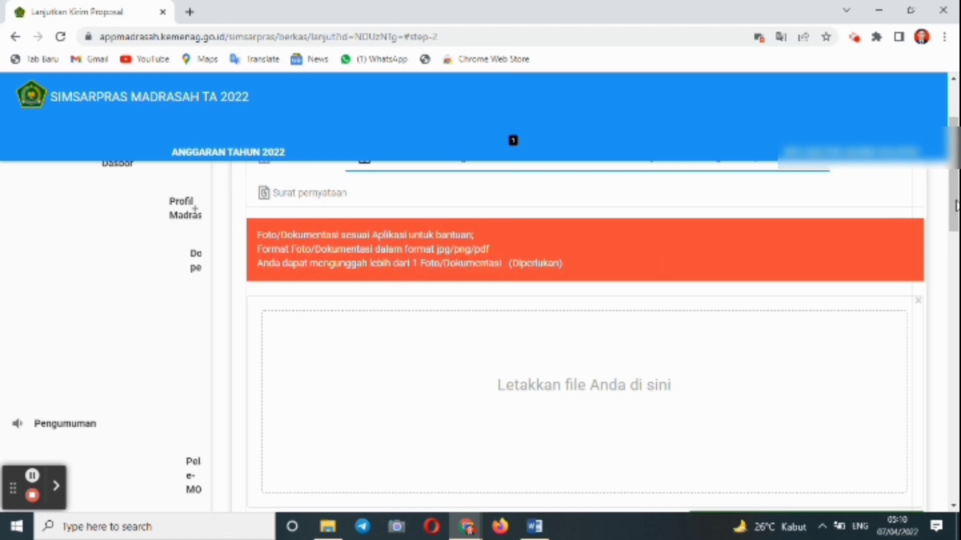
scroll(956, 205, "down", 3)
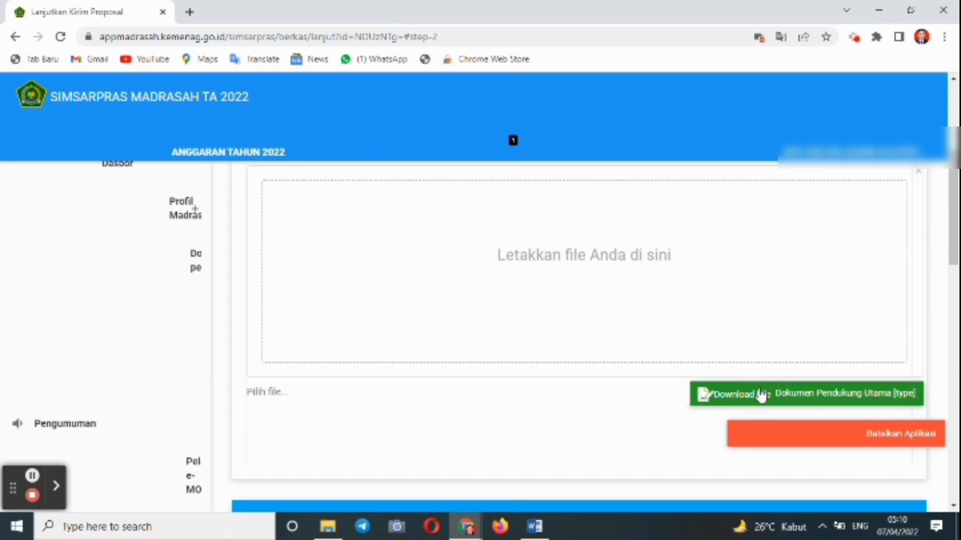
left_click(761, 396)
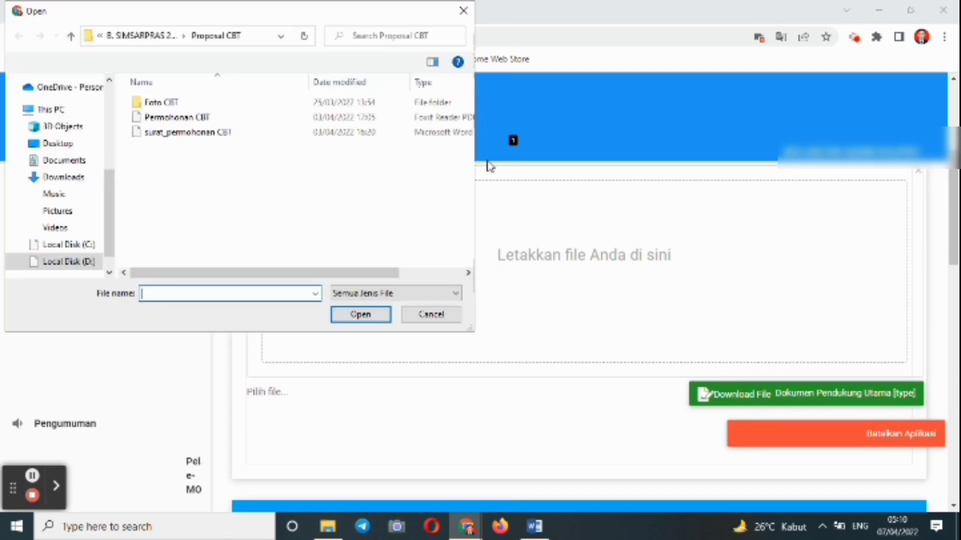
double_click(248, 109)
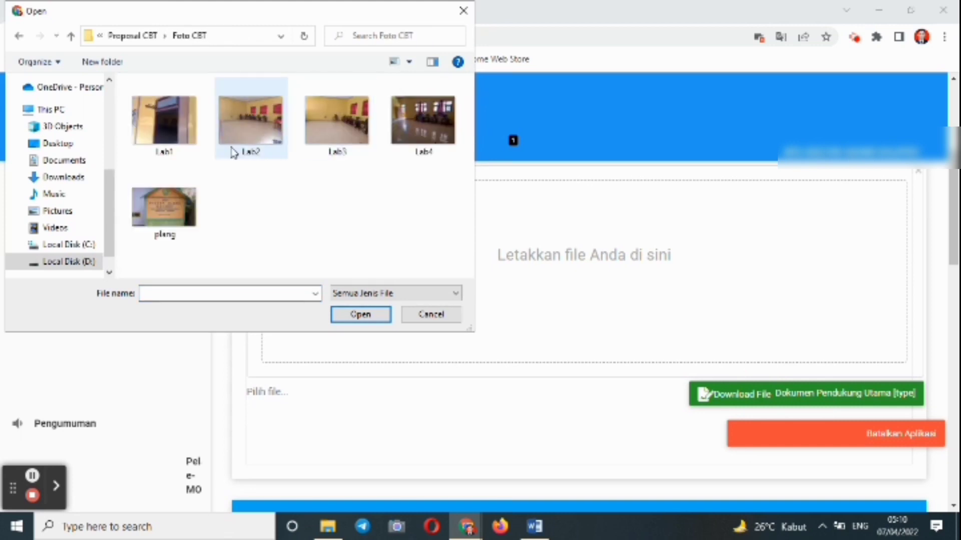
double_click(172, 205)
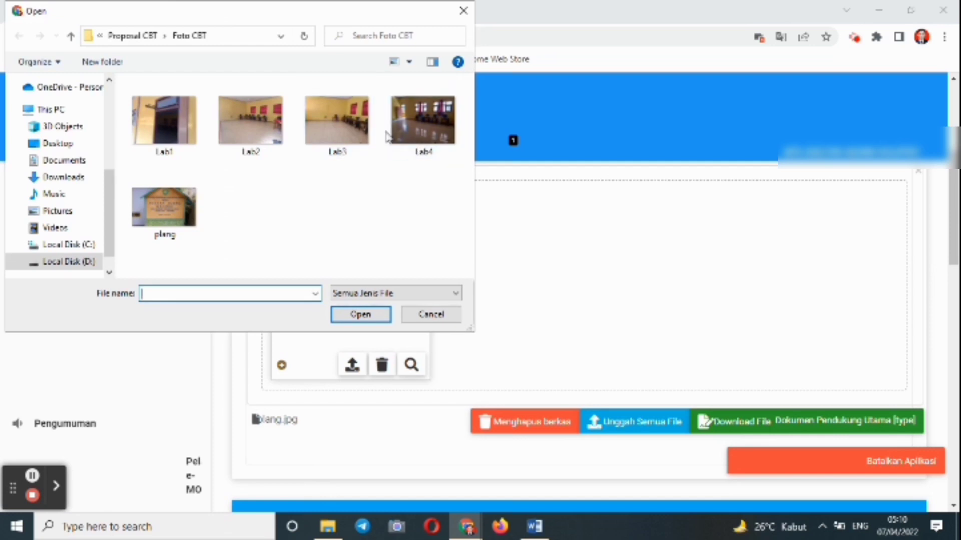
Step: Add the photos Lab1, Lab2, Lab3 and Lab4 to the Dokumen Pendukung Utama and upload all of its files
double_click(193, 140)
left_click(755, 428)
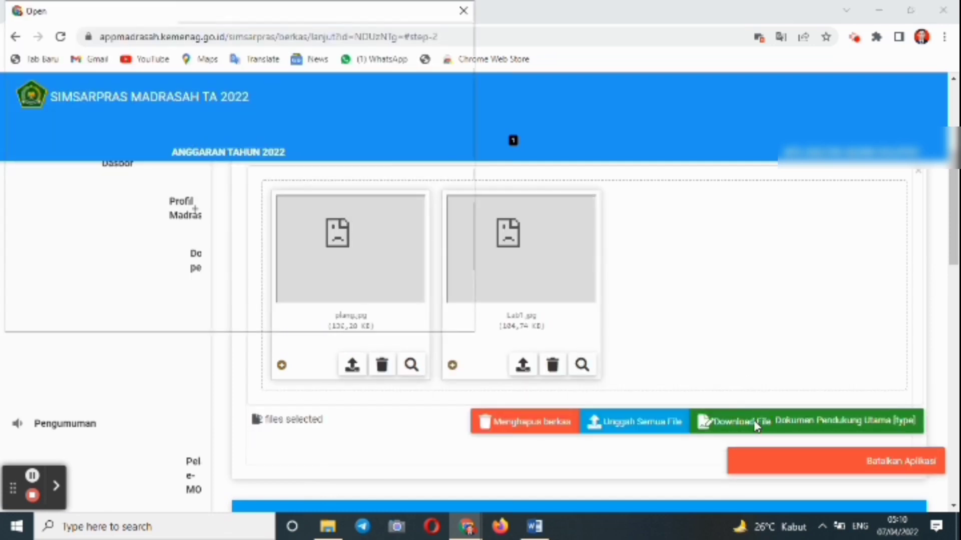
double_click(254, 140)
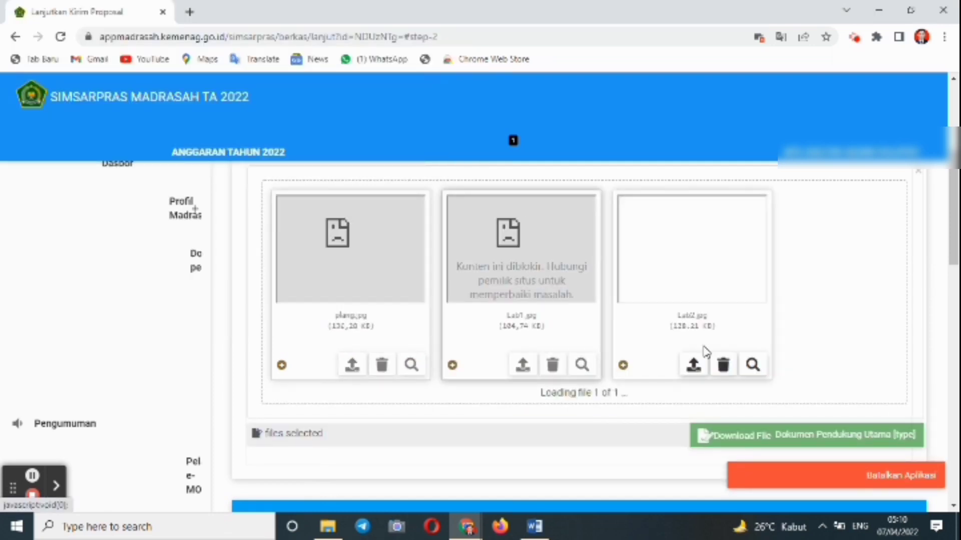
left_click(763, 427)
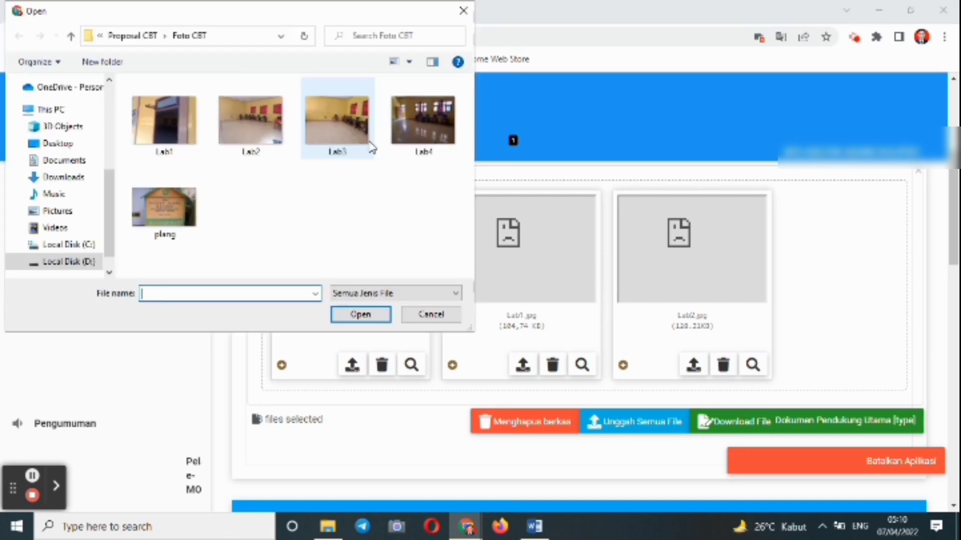
double_click(348, 133)
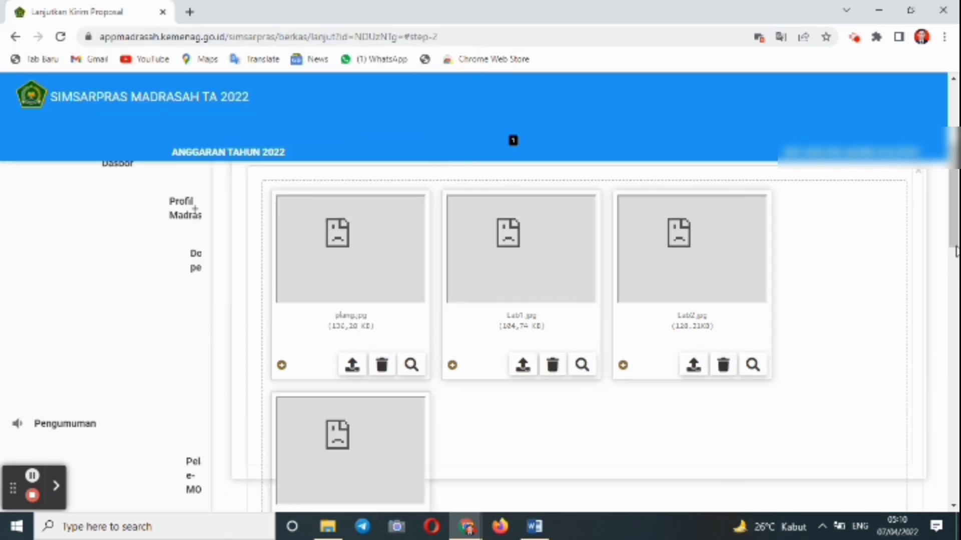
scroll(955, 250, "down", 5)
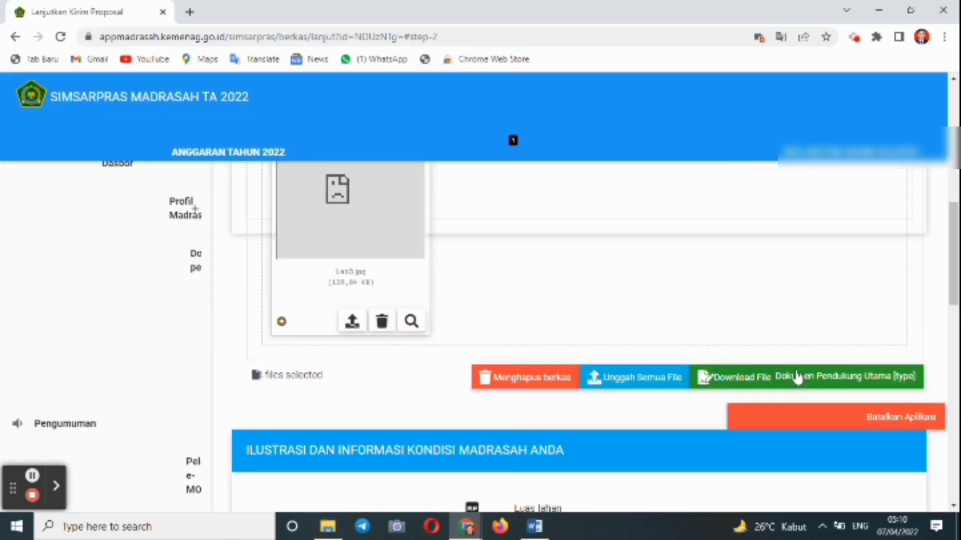
left_click(776, 379)
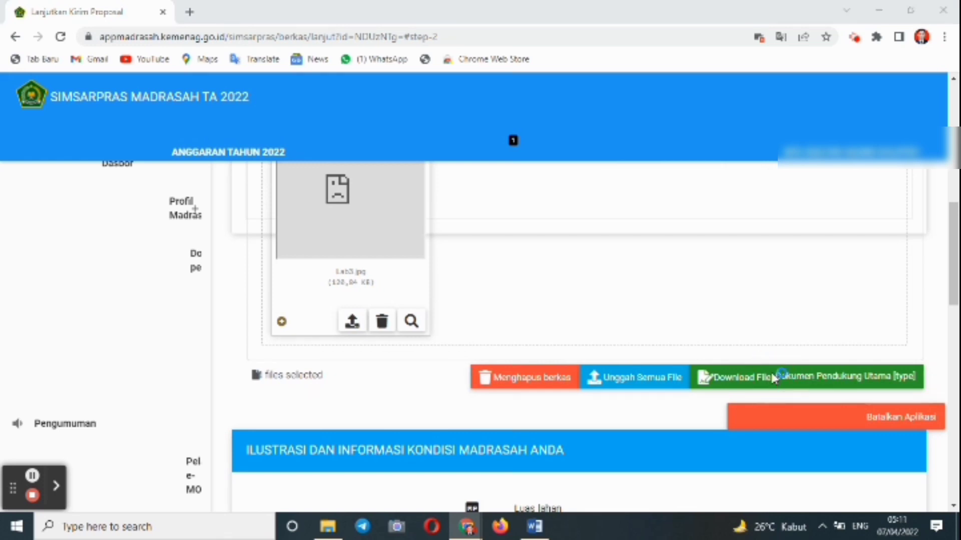
double_click(422, 144)
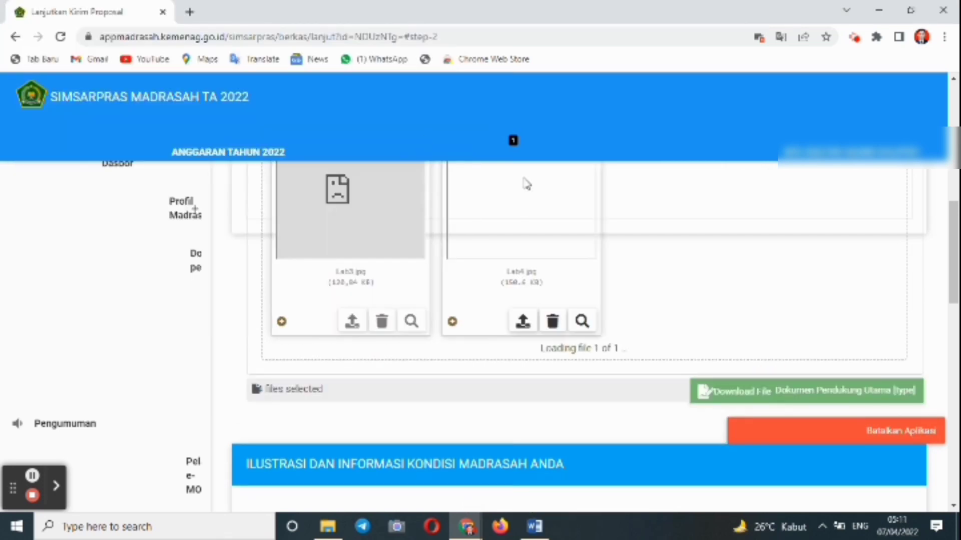
scroll(804, 240, "down", 2)
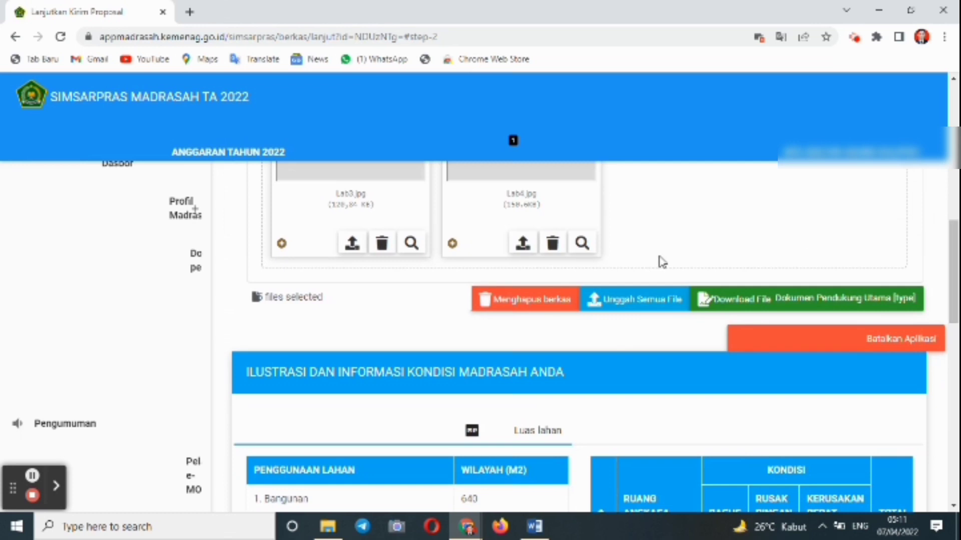
left_click(641, 298)
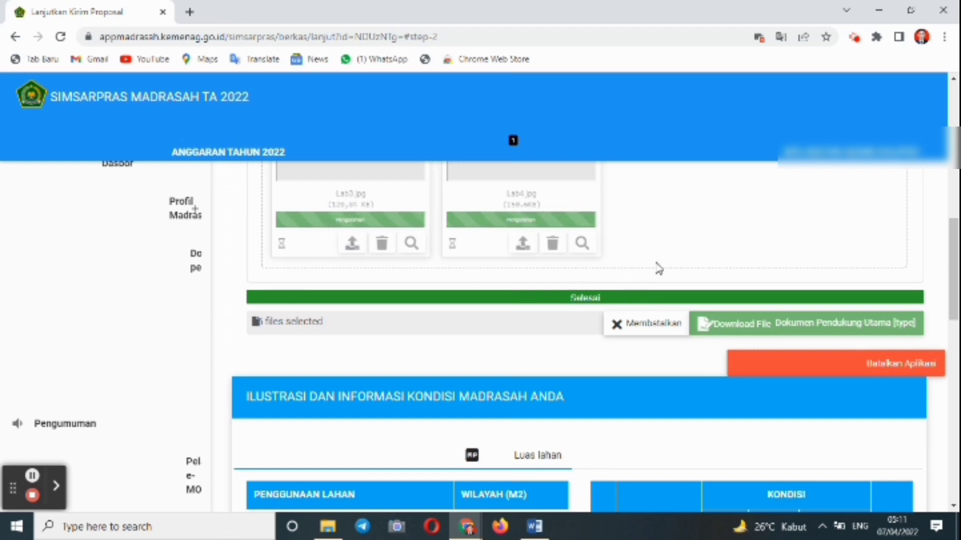
Step: Upload the Surat Pernyataan PDF from the B. SIMSARPRAS 2022 folder to the Surat pernyataan requirement
left_click_drag(953, 241, 954, 105)
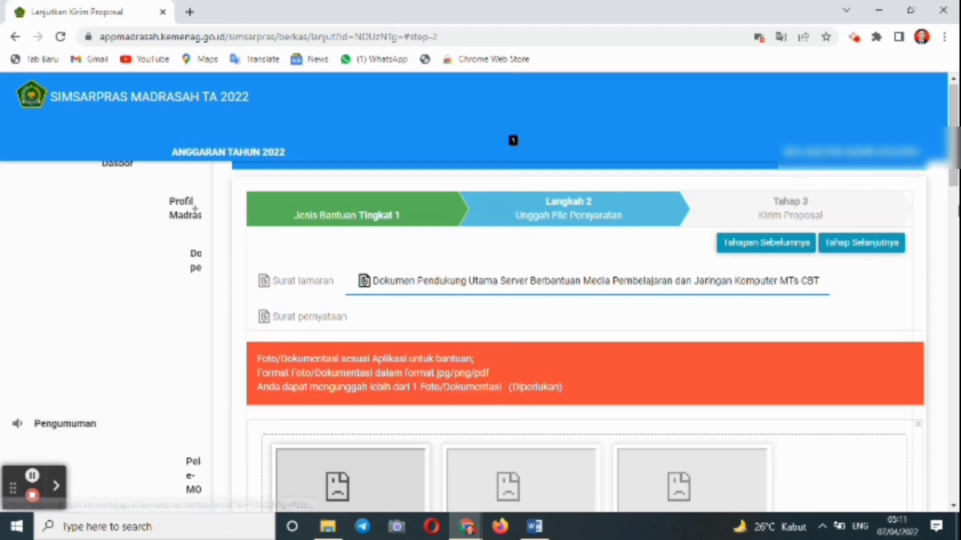
left_click(302, 326)
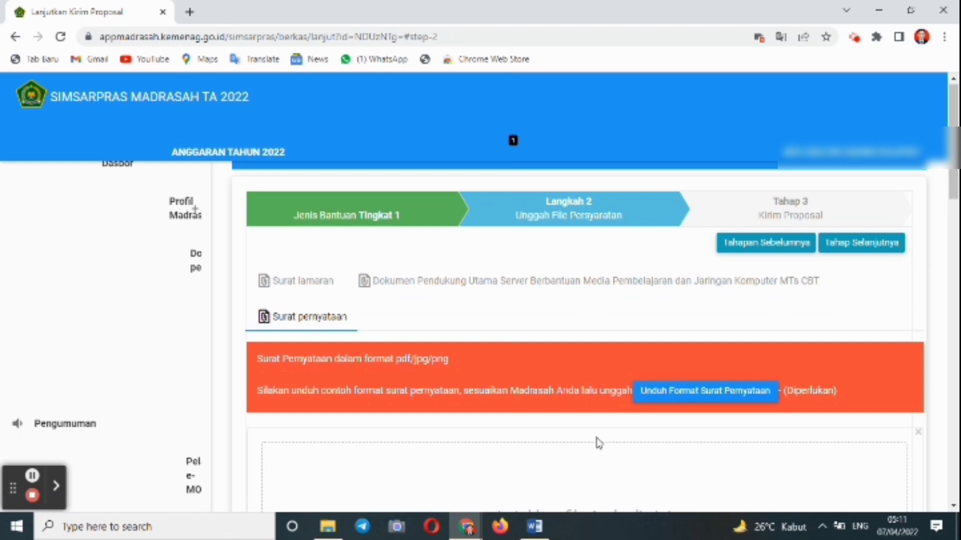
scroll(857, 325, "down", 4)
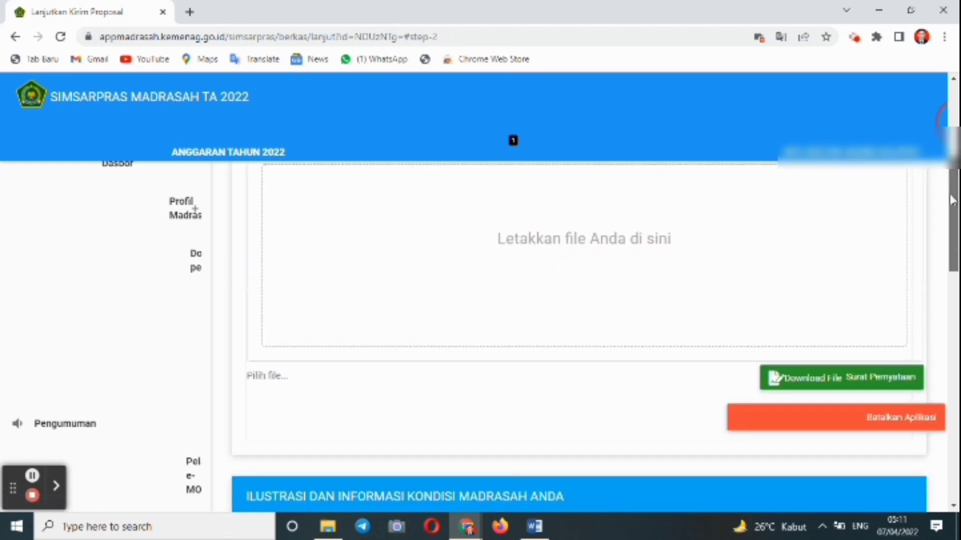
left_click(830, 373)
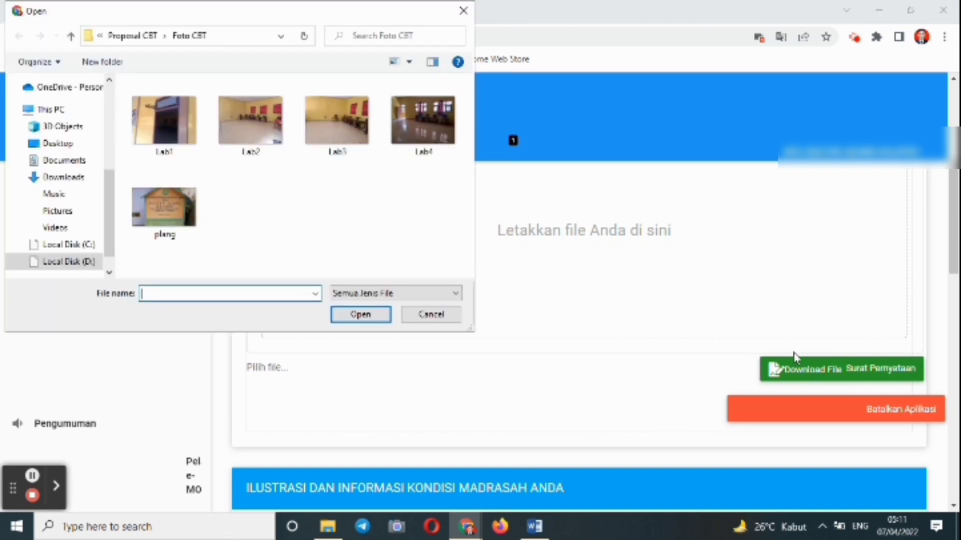
left_click(72, 36)
left_click(71, 36)
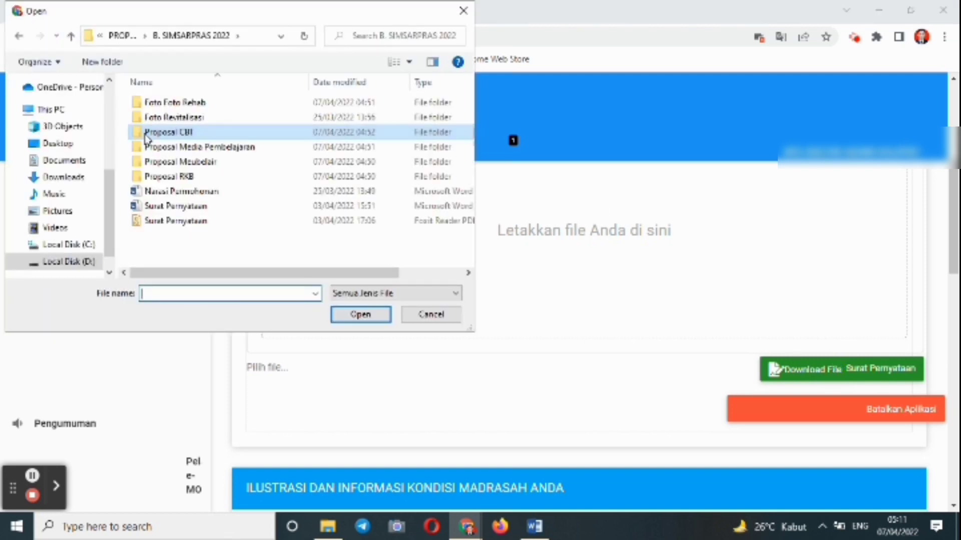
double_click(177, 221)
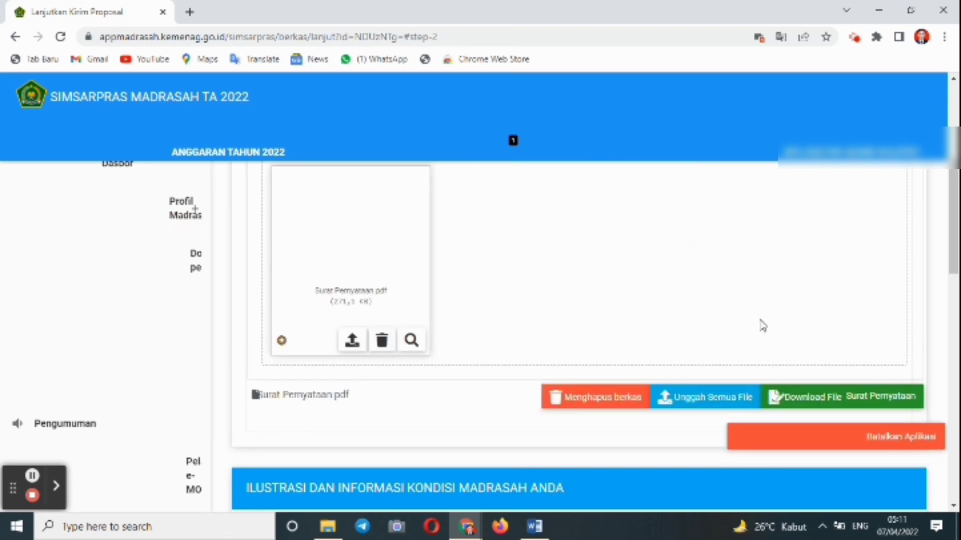
left_click(721, 398)
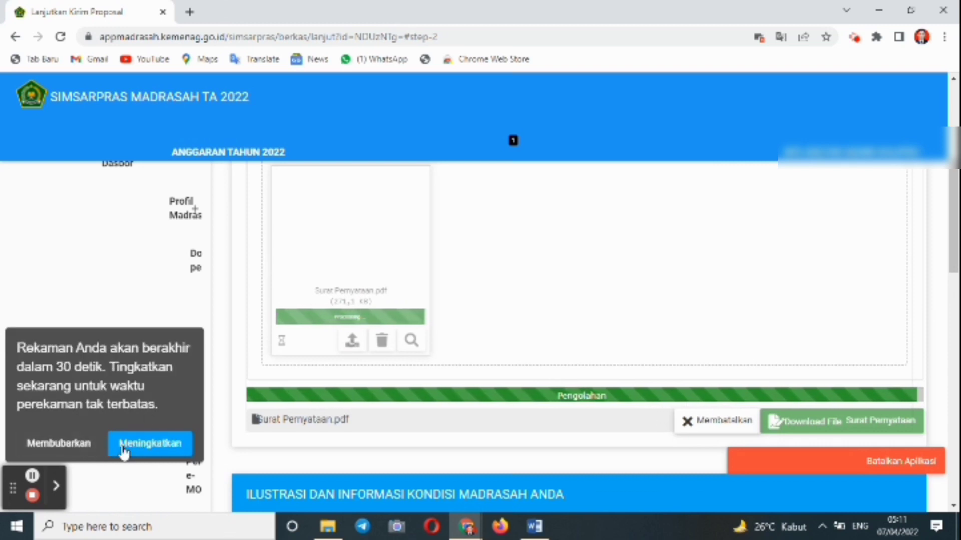
left_click(75, 445)
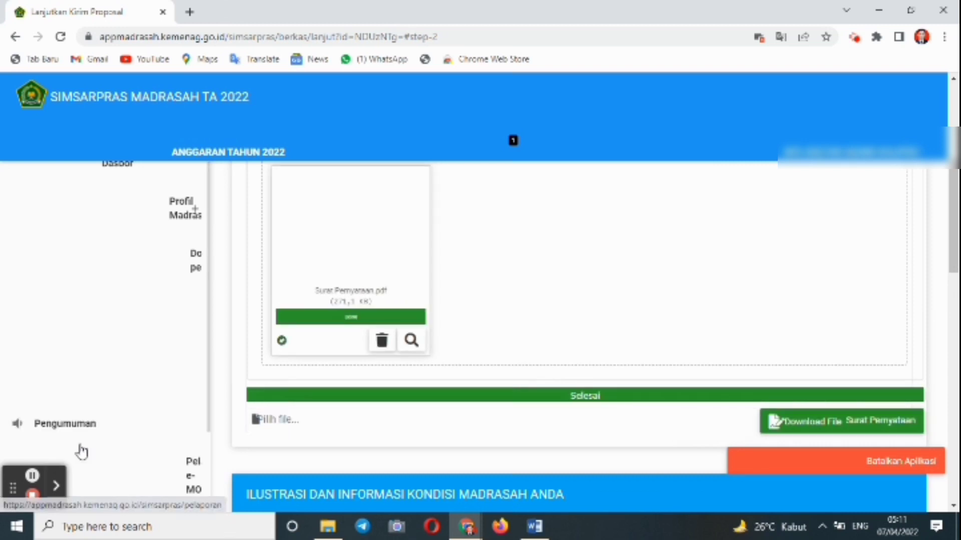
Step: Return to the start of the upload stage and advance the proposal to Tahap 3, Kirim Proposal
left_click_drag(957, 231, 956, 224)
scroll(956, 230, "up", 5)
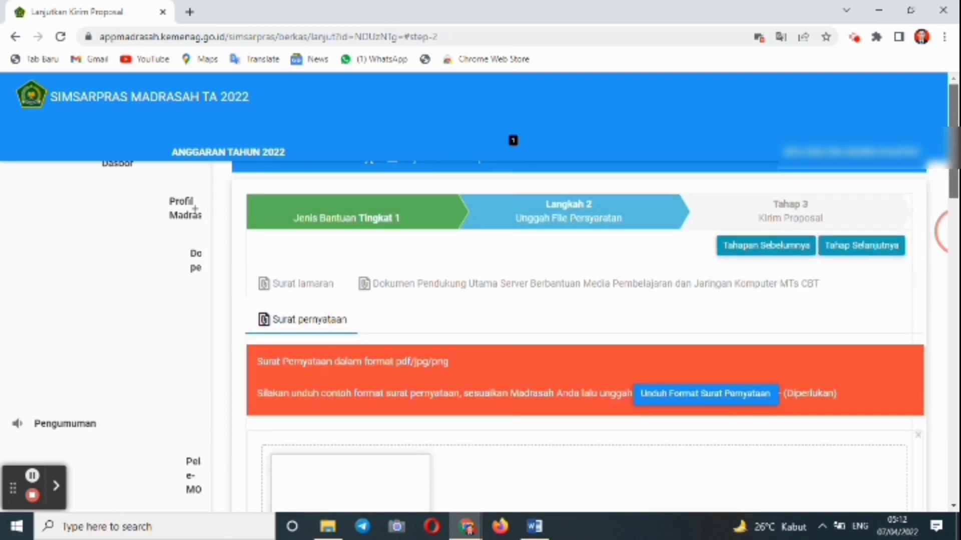
mouse_move(951, 159)
left_mouse_down()
mouse_move(941, 326)
mouse_move(939, 165)
left_mouse_up()
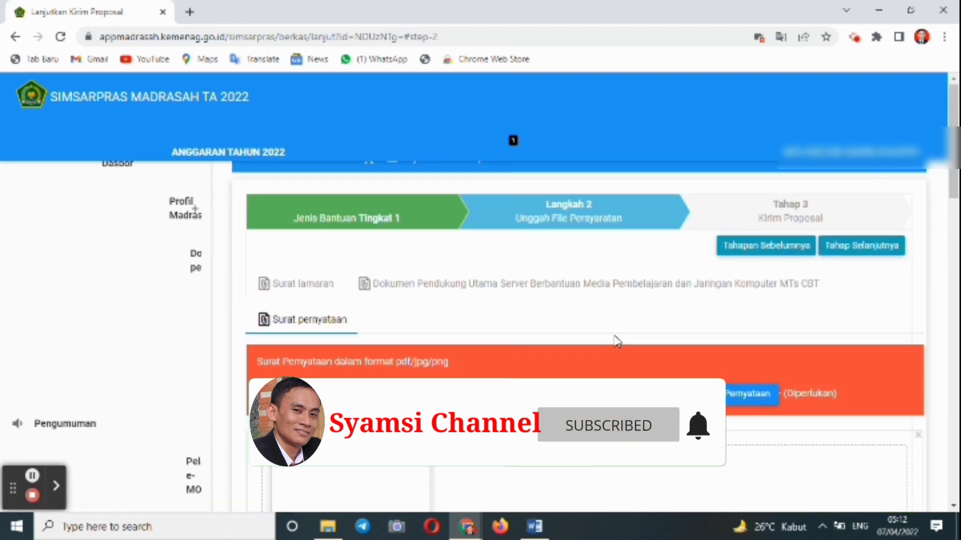
left_click_drag(953, 175, 953, 175)
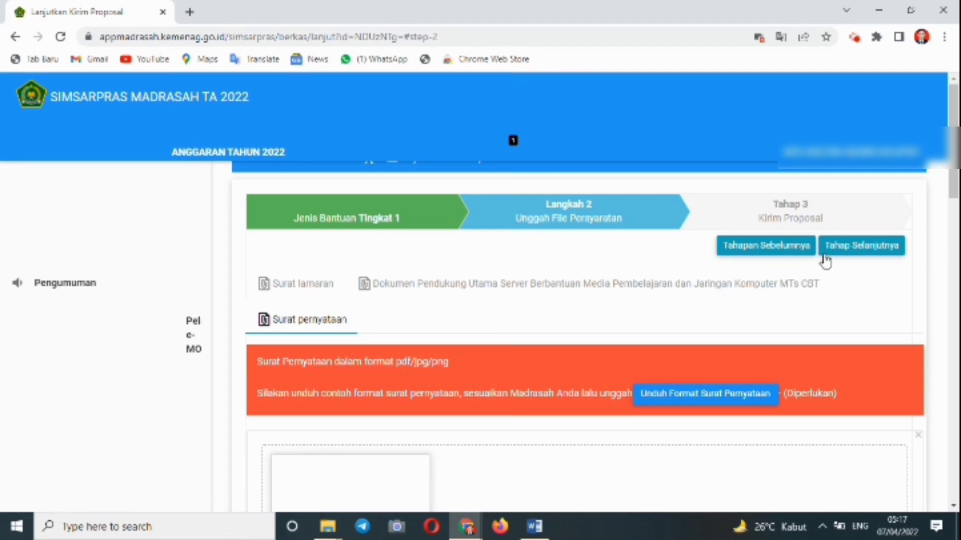
left_click(852, 247)
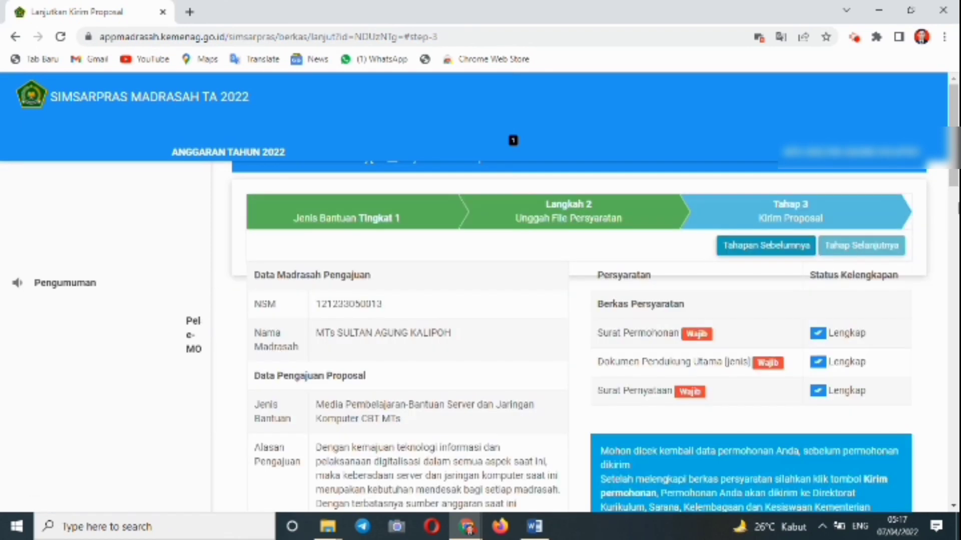
Step: Review the proposal data and requirement statuses, accept the declaration that all data are true, and submit the application
mouse_move(956, 174)
left_mouse_down()
mouse_move(957, 193)
mouse_move(956, 175)
left_mouse_up()
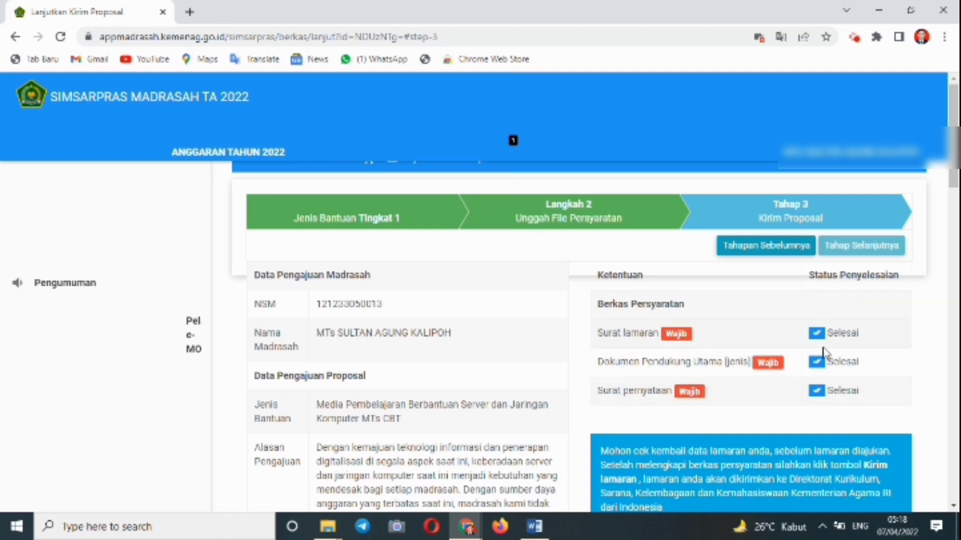
scroll(304, 275, "down", 4)
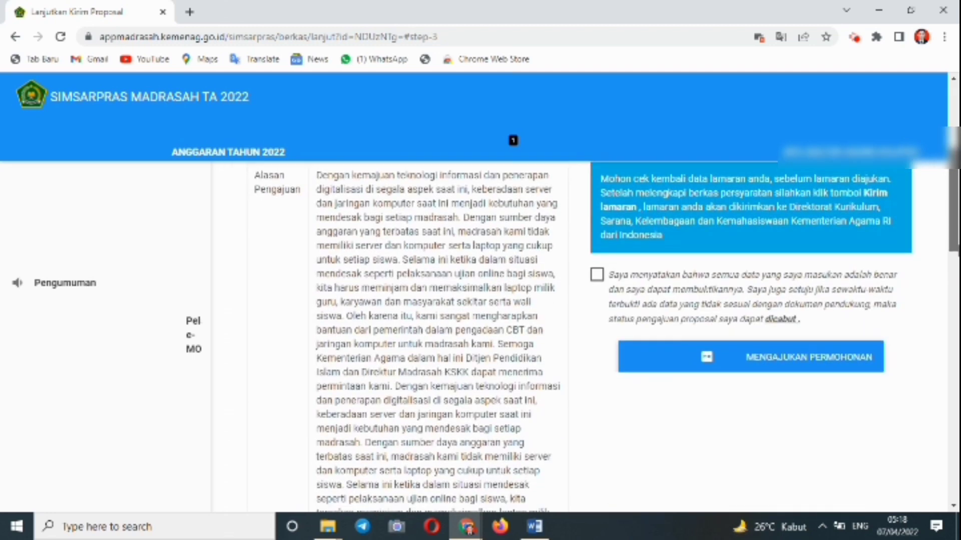
scroll(304, 275, "up", 4)
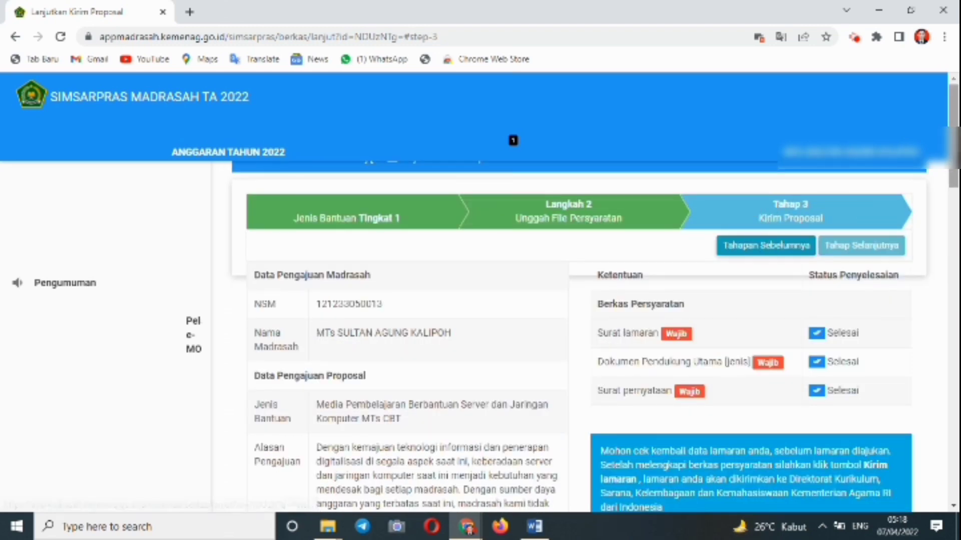
mouse_move(954, 158)
left_mouse_down()
mouse_move(953, 235)
mouse_move(952, 155)
left_mouse_up()
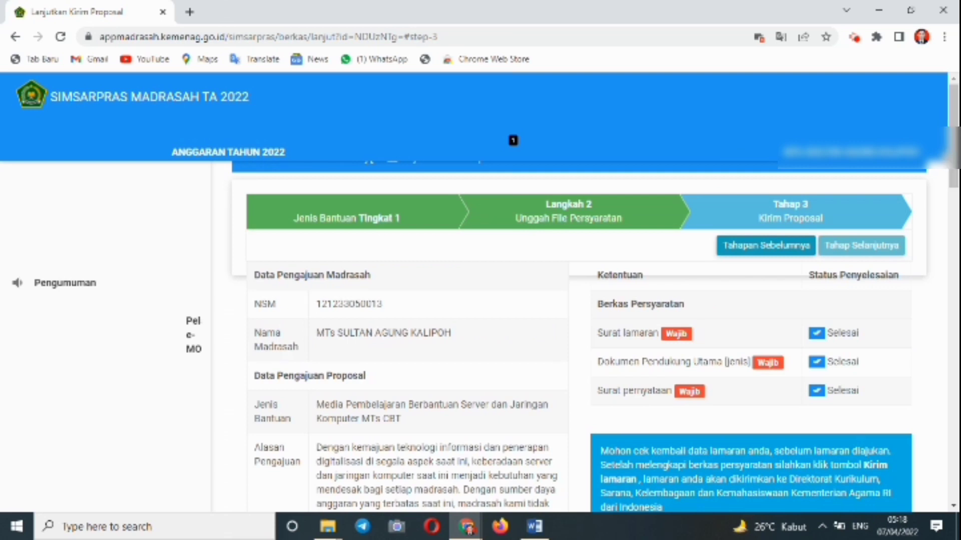
left_click_drag(953, 163, 919, 216)
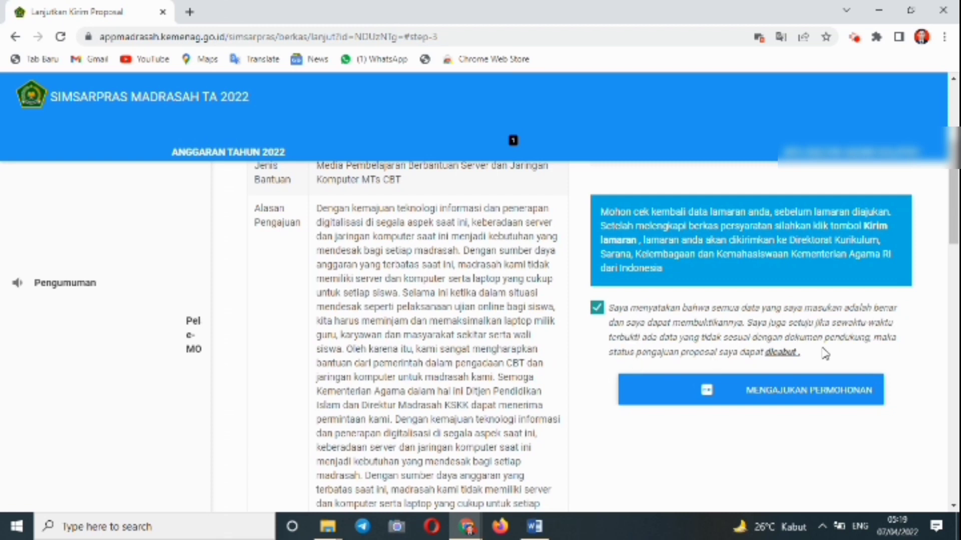
left_click(771, 403)
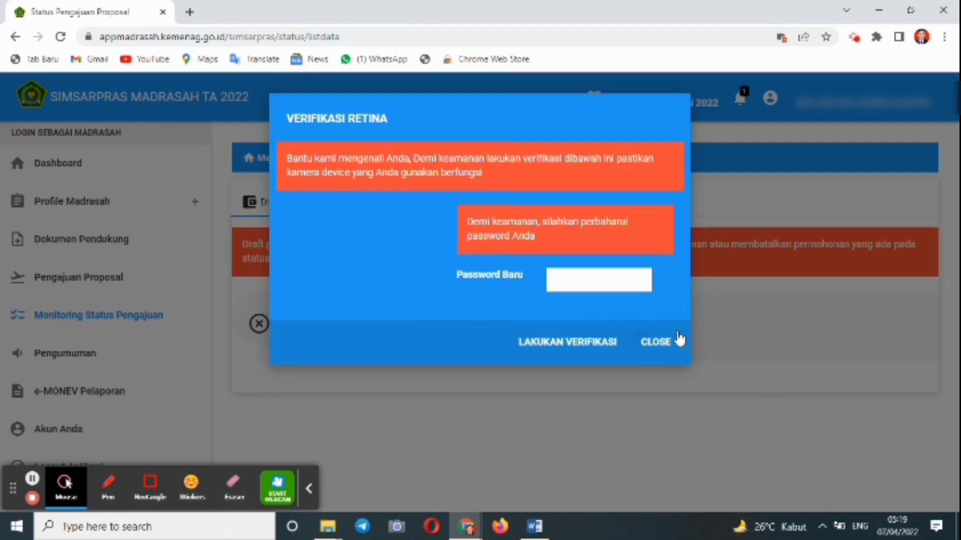
Step: Dismiss the retina verification request and show the Terkirim proposals in the submission status
left_click(668, 340)
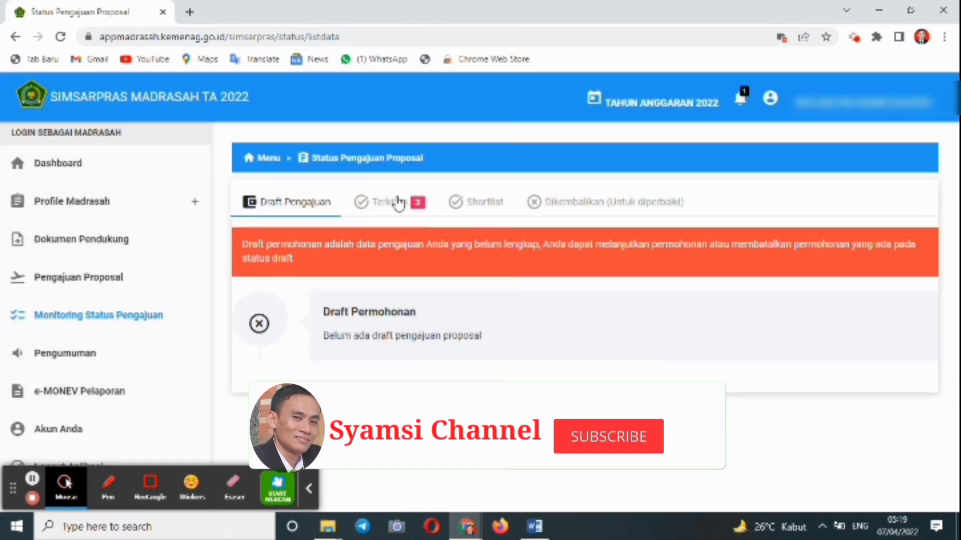
left_click(311, 489)
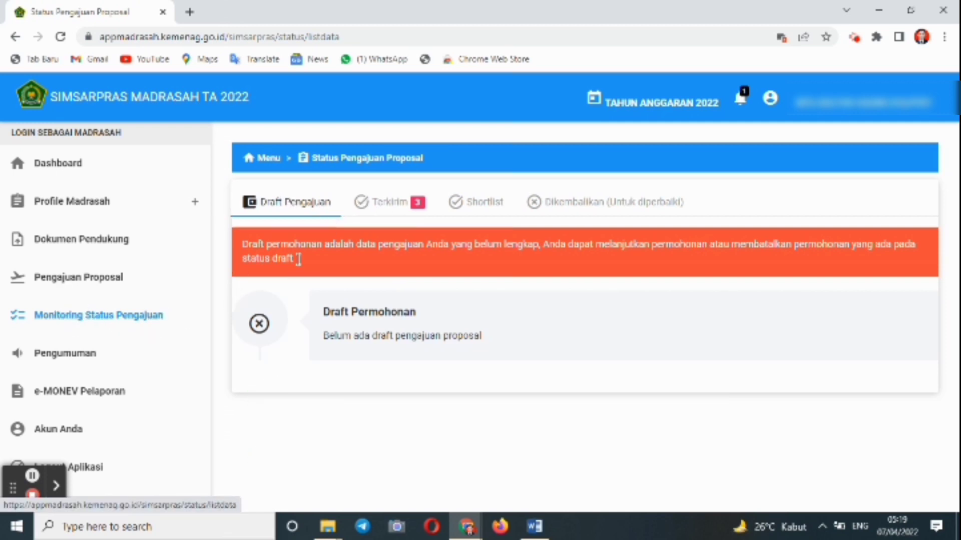
left_click(400, 206)
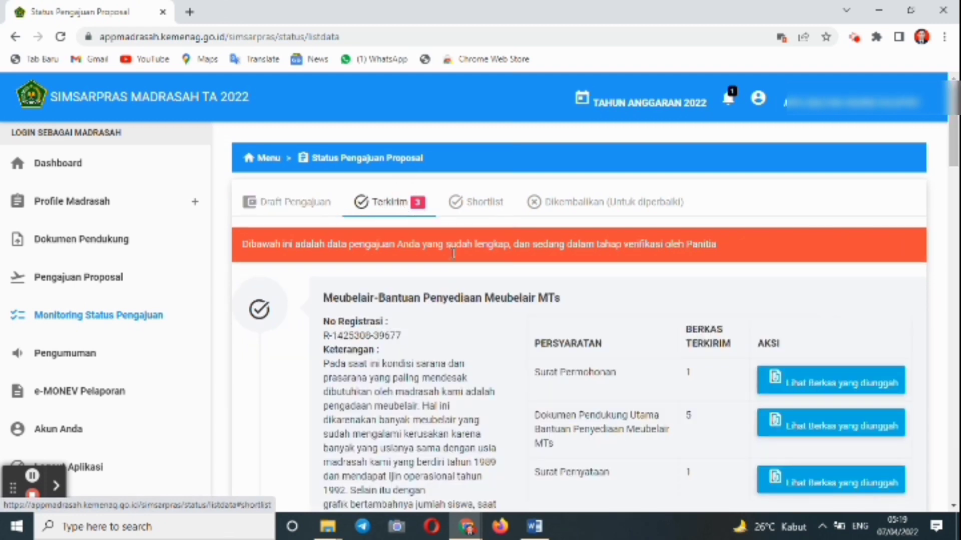
Step: Download the Tanda Terima for the Meubelair-Bantuan Penyediaan Meubelair MTs proposal
left_click_drag(954, 110, 955, 204)
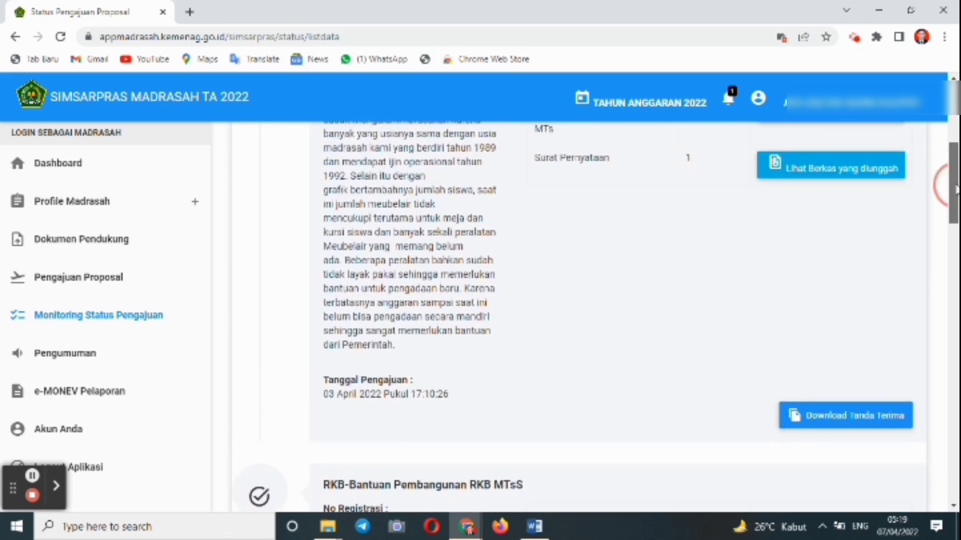
scroll(896, 159, "up", 2)
scroll(896, 165, "down", 5)
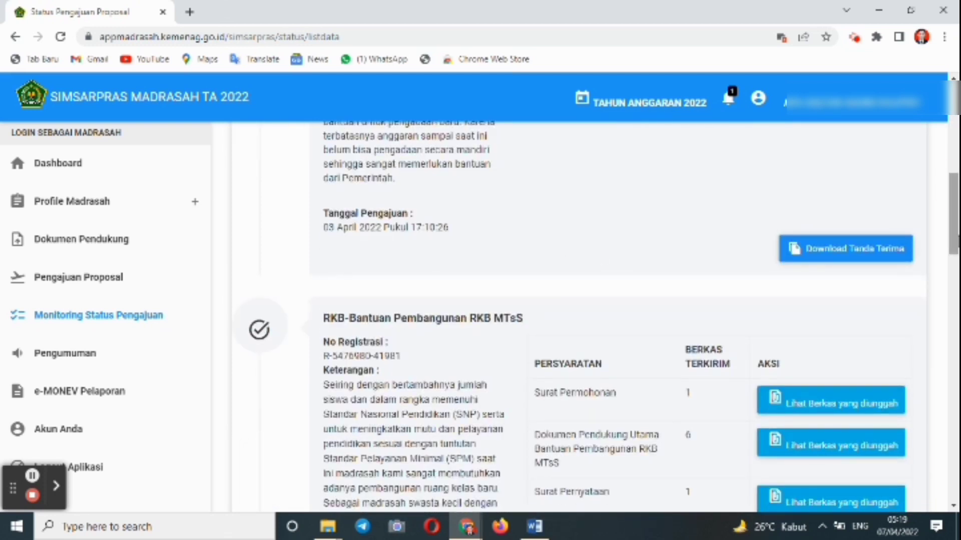
scroll(871, 250, "up", 3)
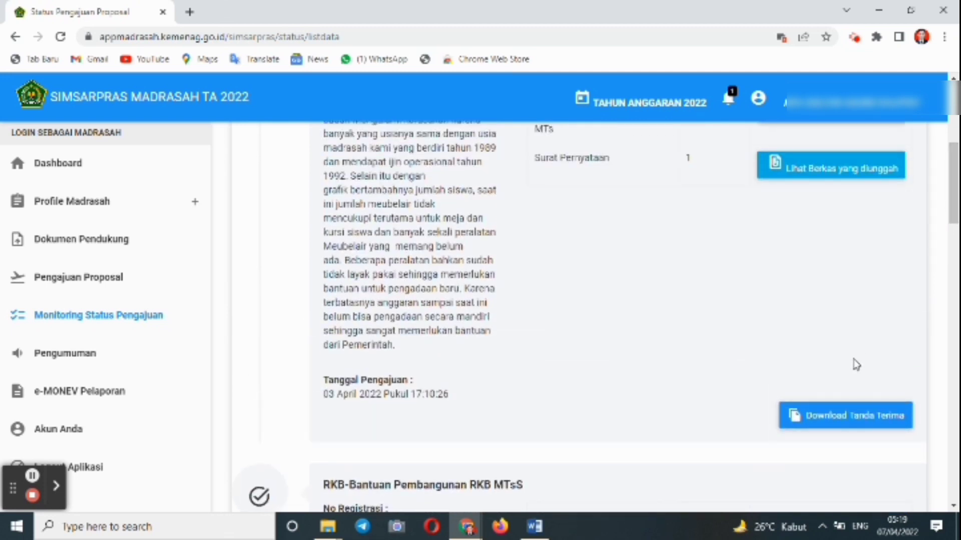
left_click(846, 417)
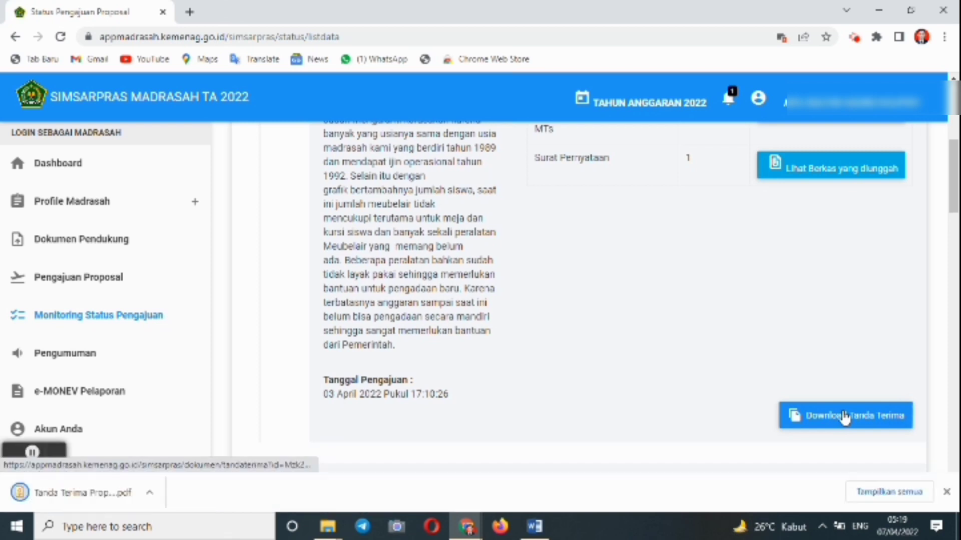
Step: Open the downloaded Tanda Terima PDF and examine its proposal details, received-document list and QR code
left_click(149, 493)
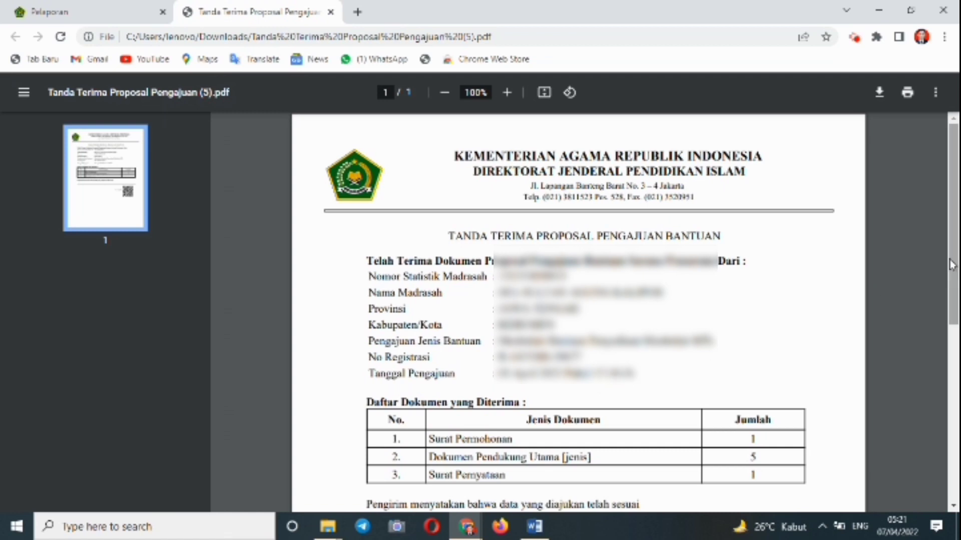
scroll(954, 270, "down", 1)
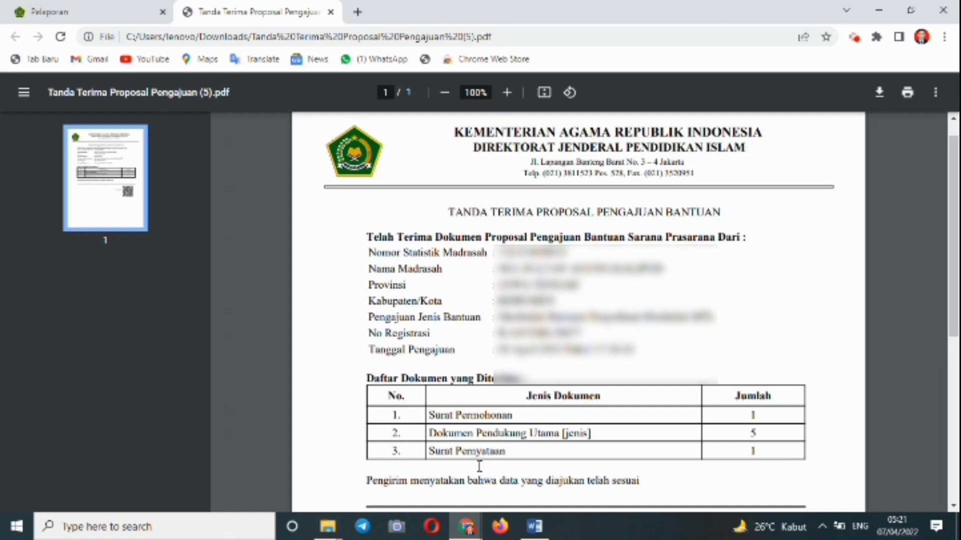
scroll(956, 316, "down", 2)
scroll(957, 316, "down", 3)
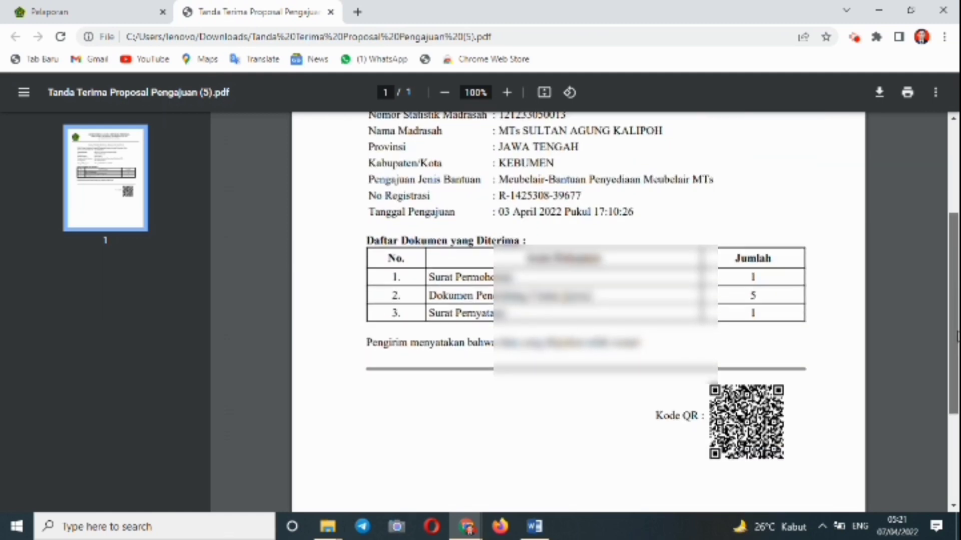
scroll(956, 315, "up", 3)
scroll(956, 315, "up", 3)
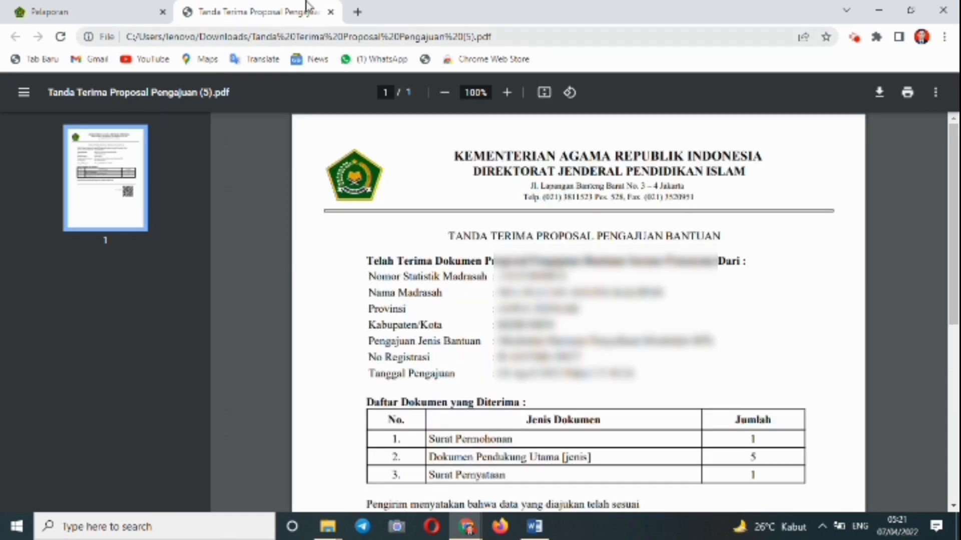
Step: Return to SIMSARPRAS, open the Dashboard and dismiss the retina verification request to view the proposal summary
left_click(125, 19)
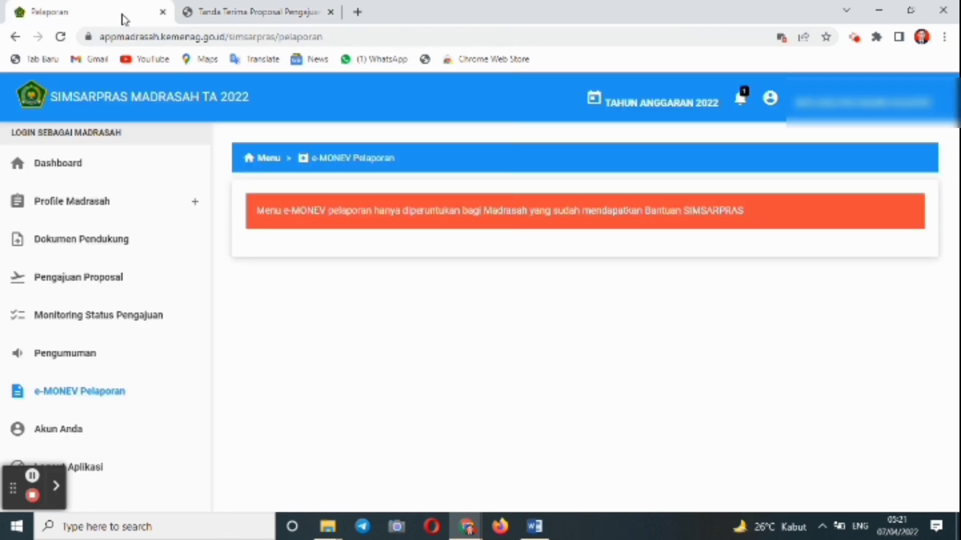
left_click(78, 168)
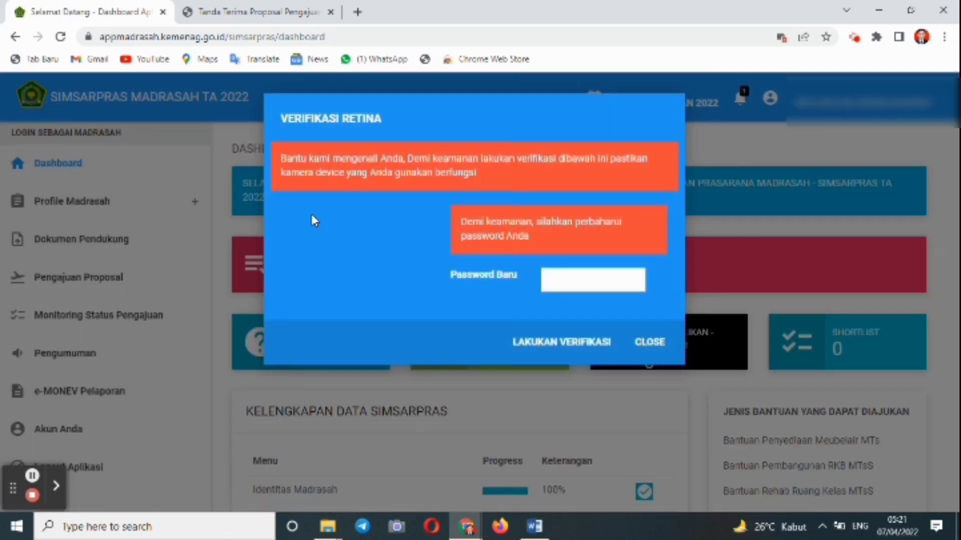
left_click(657, 342)
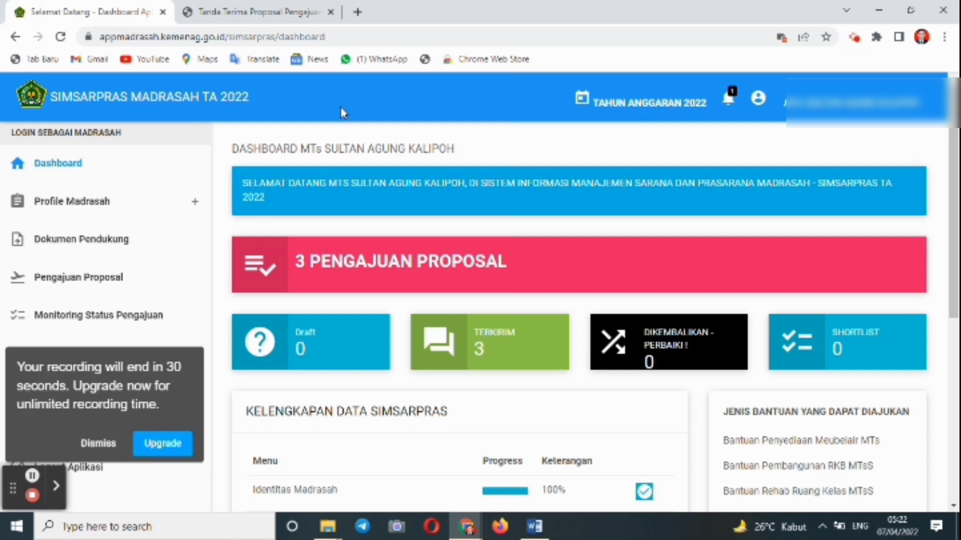
left_click(109, 439)
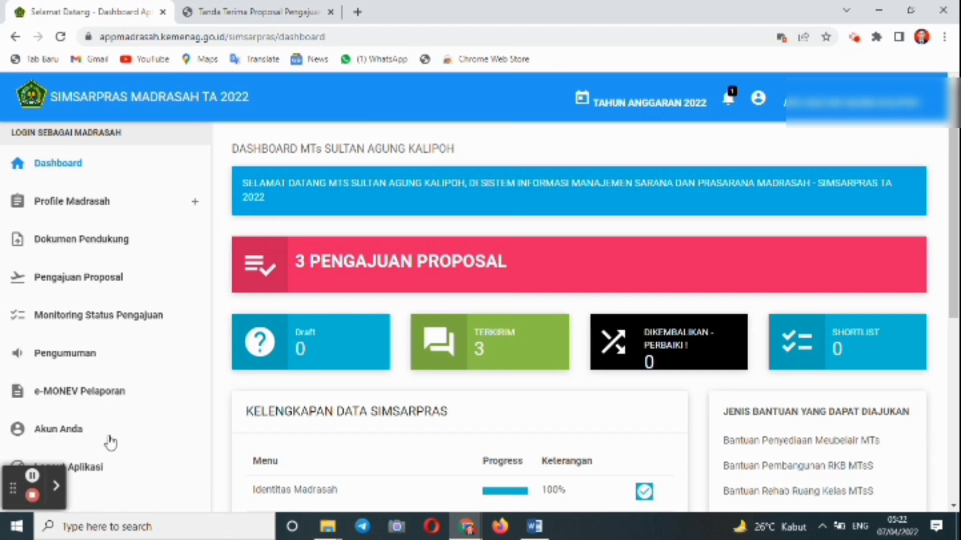